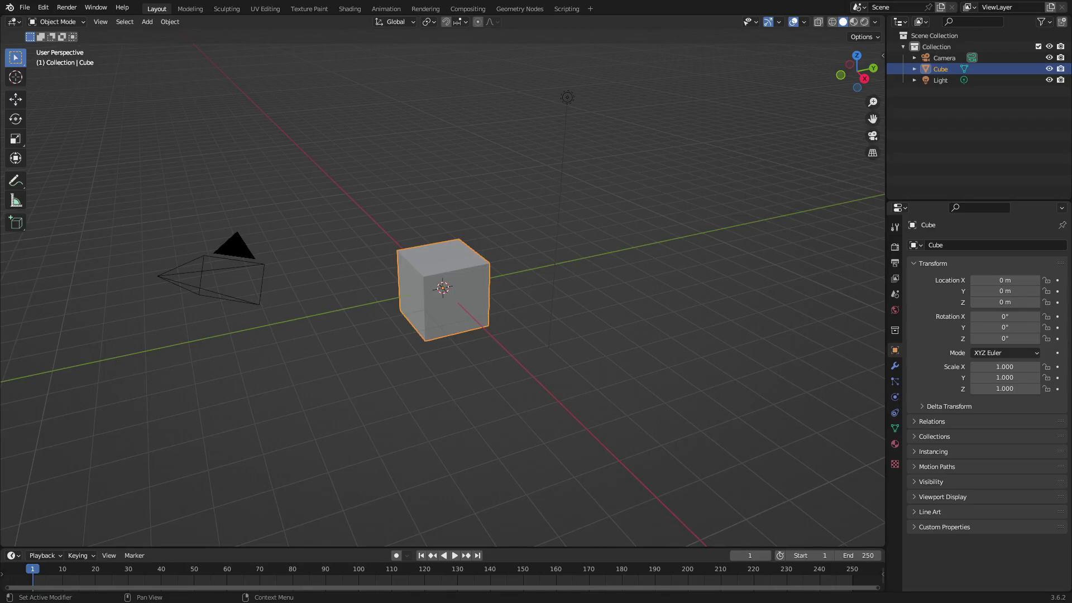
Step: Add a plane mesh to the scene and scale it up to about 6.6
middle_drag(397, 238, 462, 246)
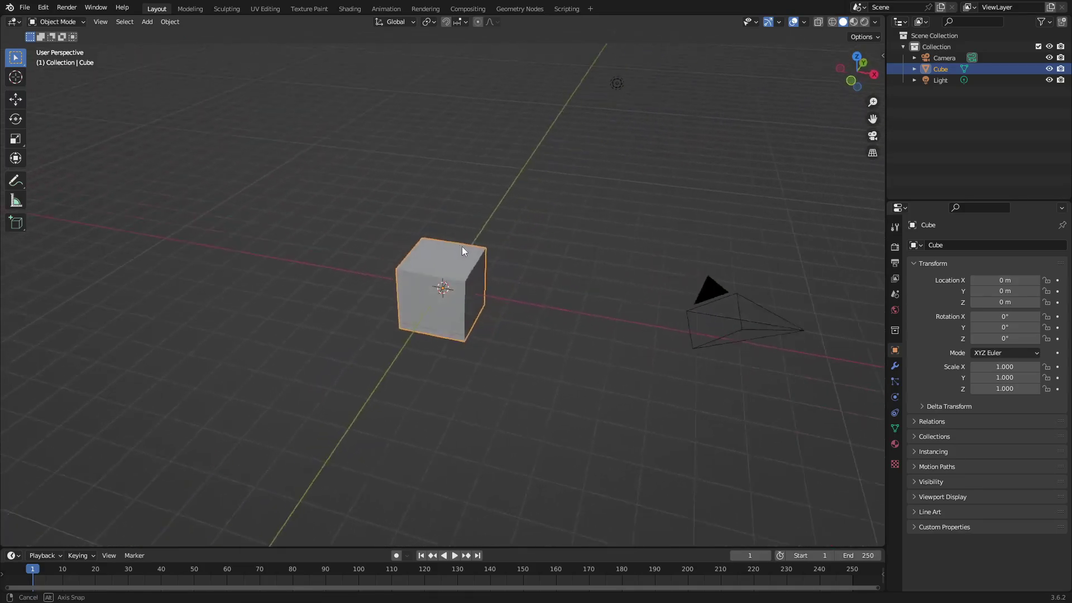
key(shift+a)
mouse_move(458, 243)
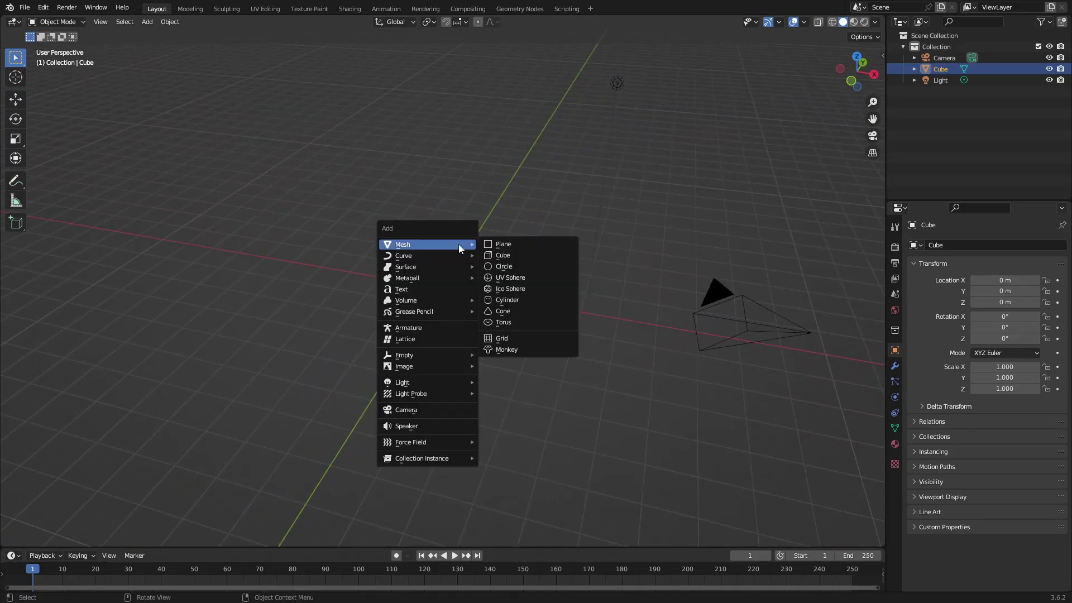
click(517, 243)
key(s)
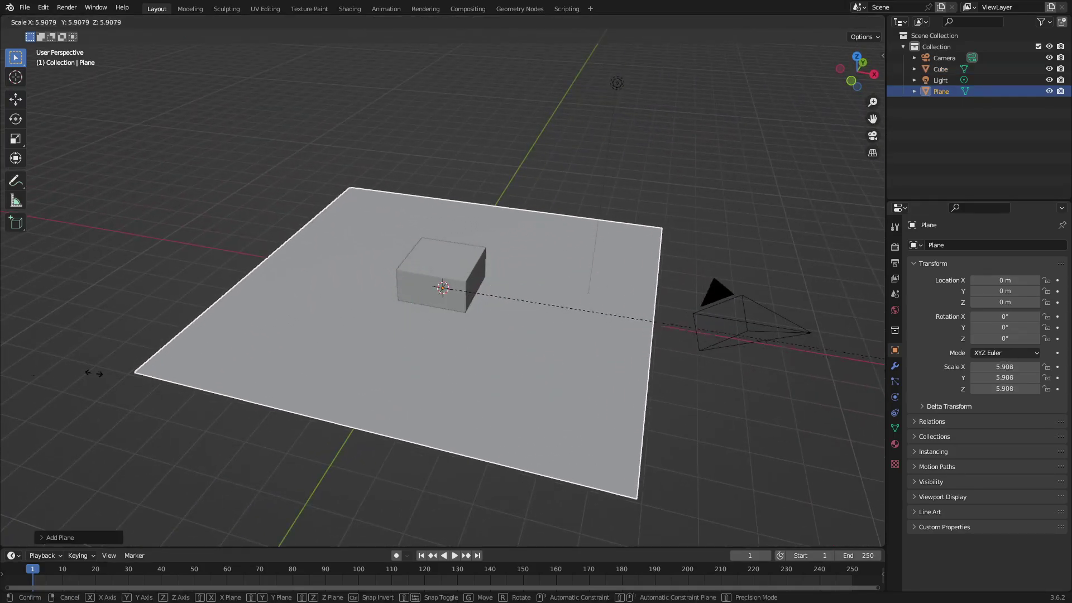
click(155, 375)
Step: Move the plane down along the Z axis to about -1.29 m so it lies beneath the cube
middle_drag(548, 268, 549, 243)
key(g)
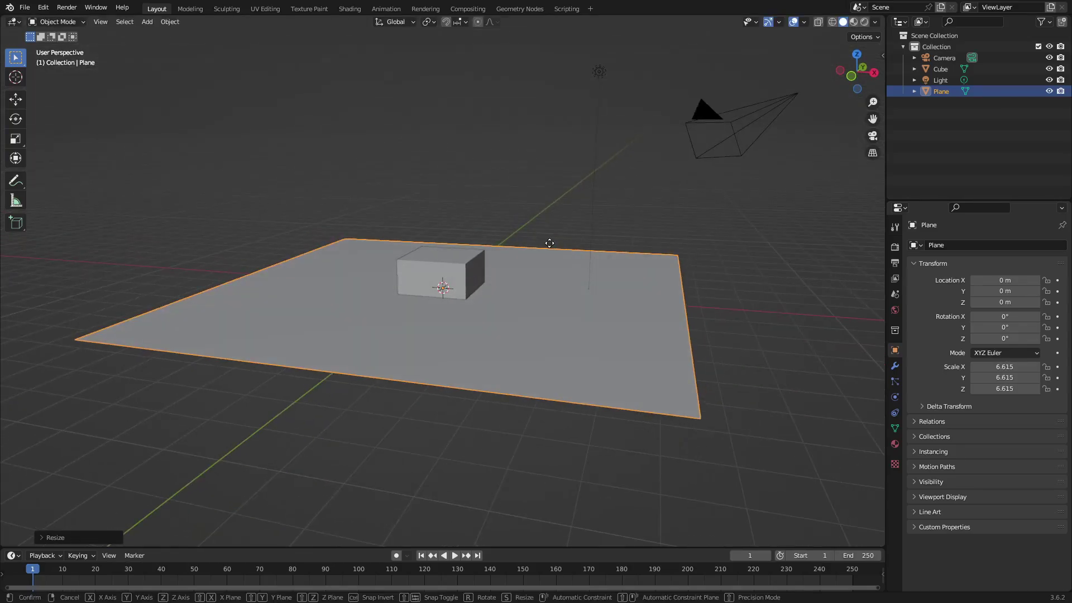
key(z)
click(548, 290)
middle_drag(549, 290, 421, 342)
middle_drag(531, 343, 516, 334)
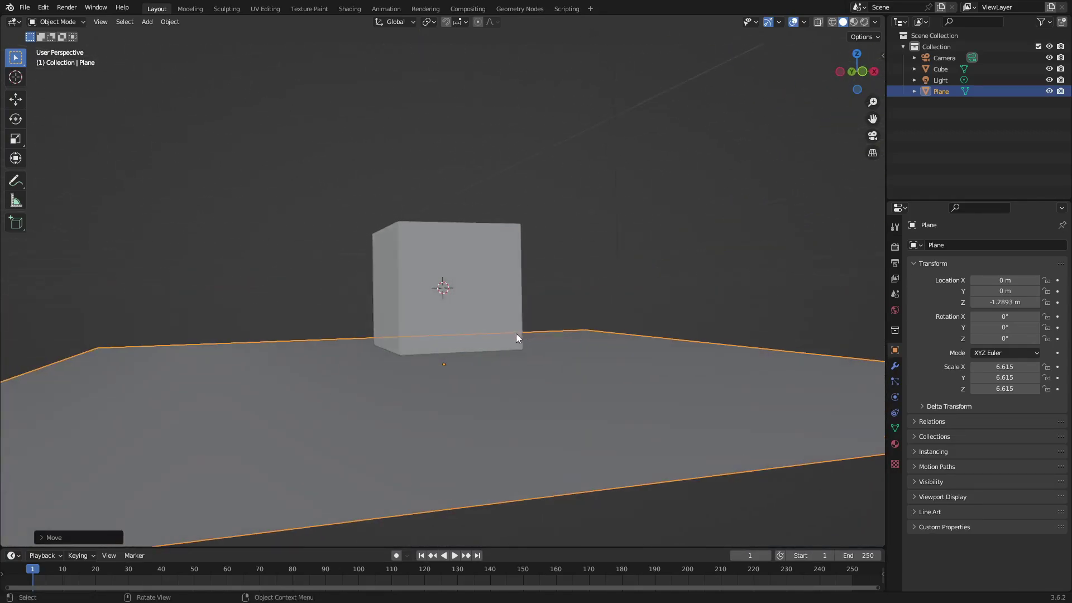
Step: Apply the Quick Explode effect to the cube
click(478, 285)
middle_drag(502, 295, 492, 323)
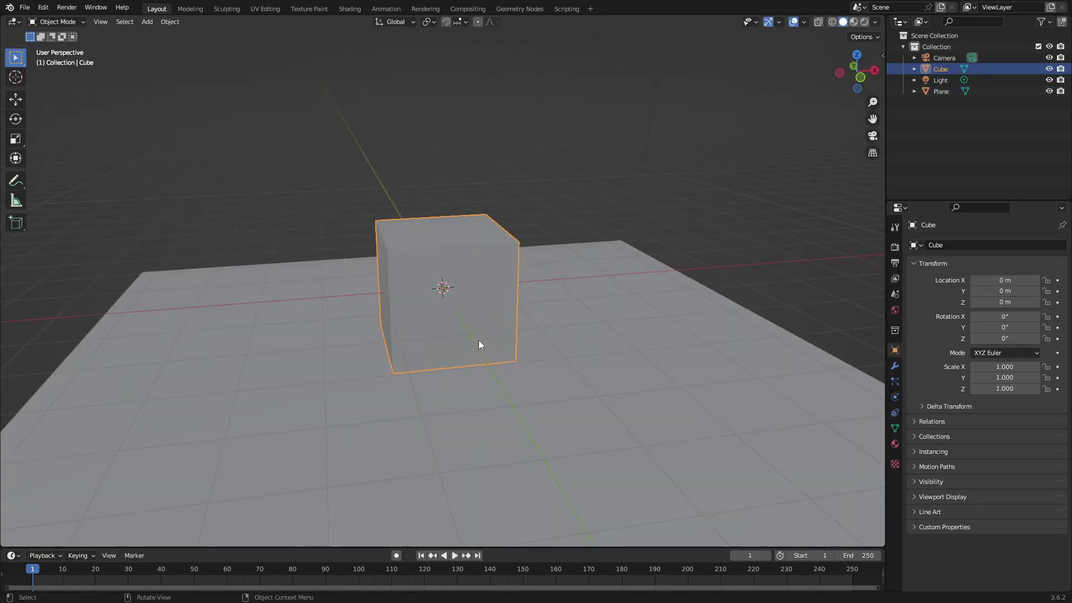
click(895, 365)
click(893, 380)
click(894, 395)
click(895, 413)
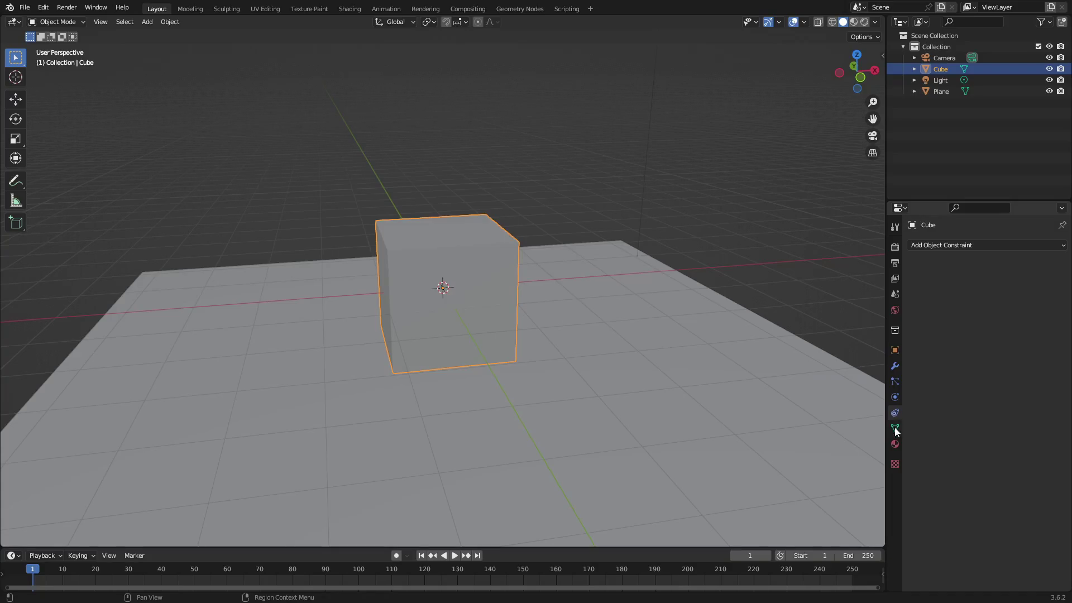
click(895, 380)
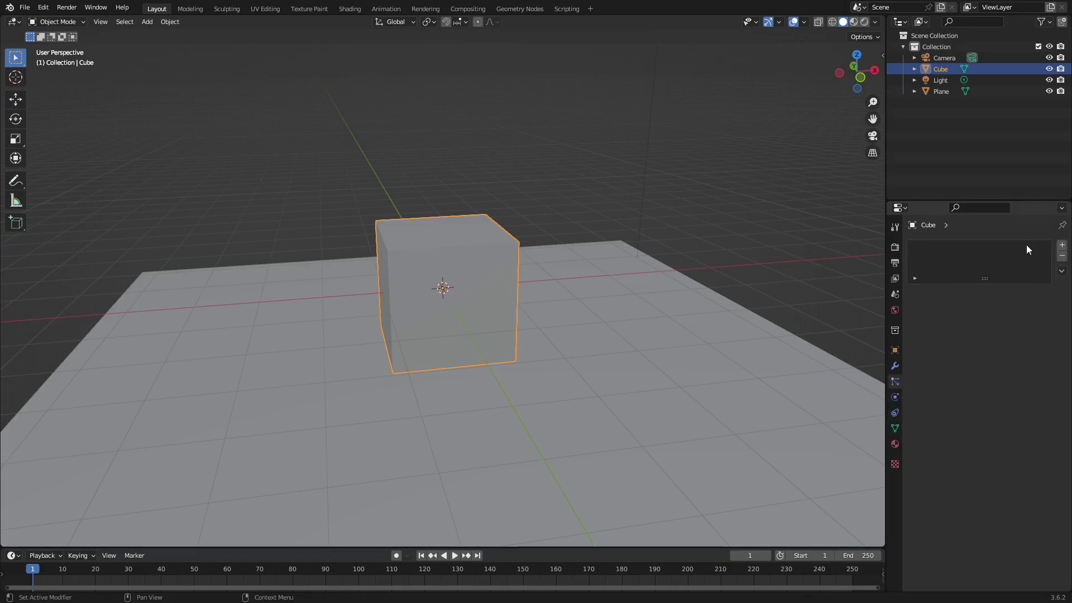
click(171, 25)
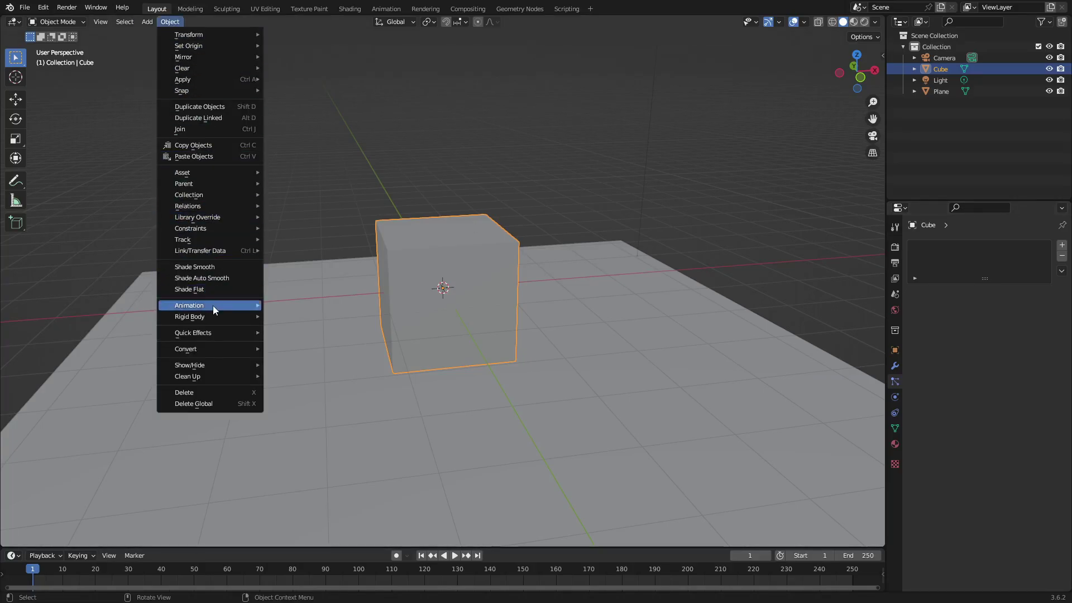
mouse_move(216, 332)
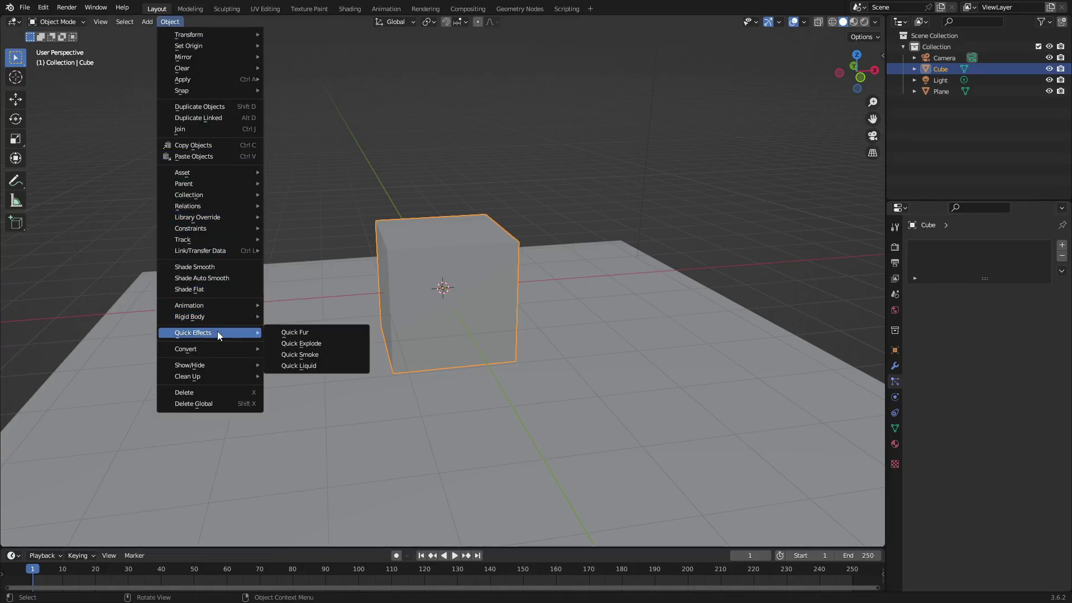
click(305, 343)
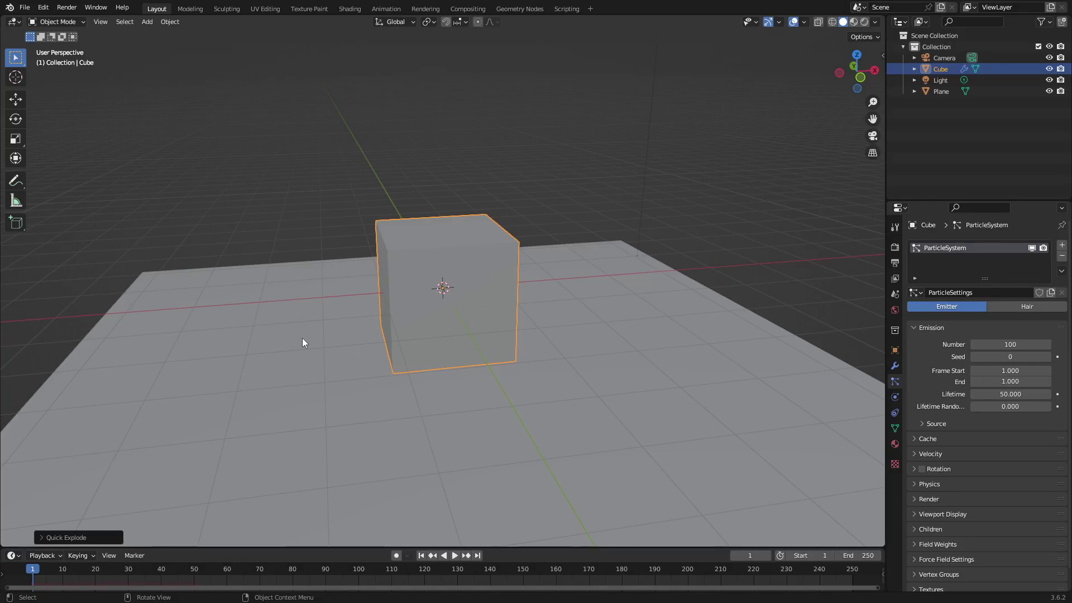
Step: Set the animation's start frame to 0, preview the explosion and return to the first frame
click(454, 555)
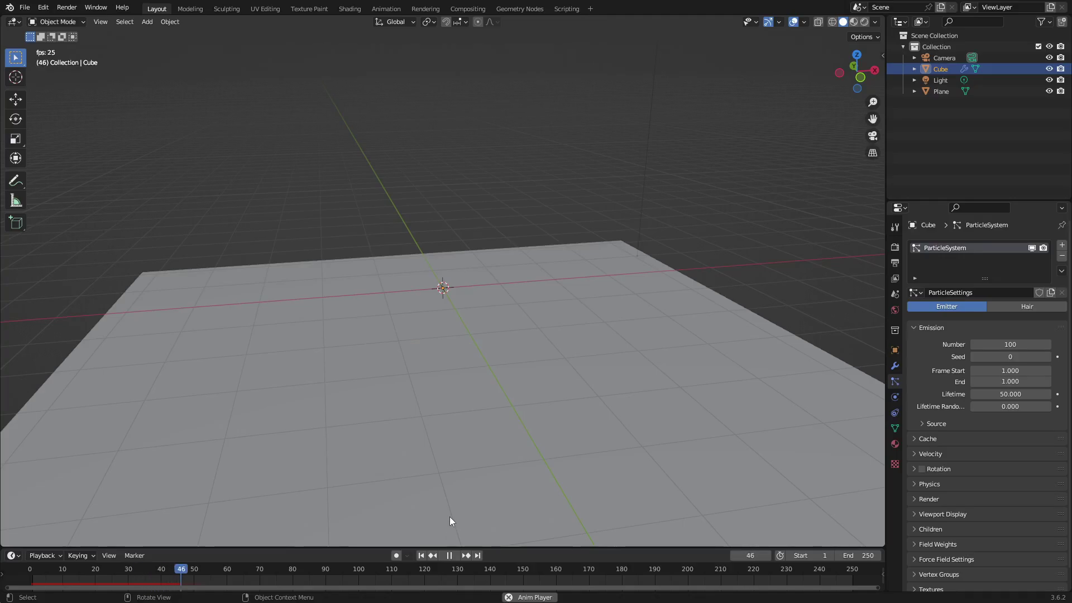
click(789, 555)
click(448, 554)
click(423, 556)
key(space)
key(space)
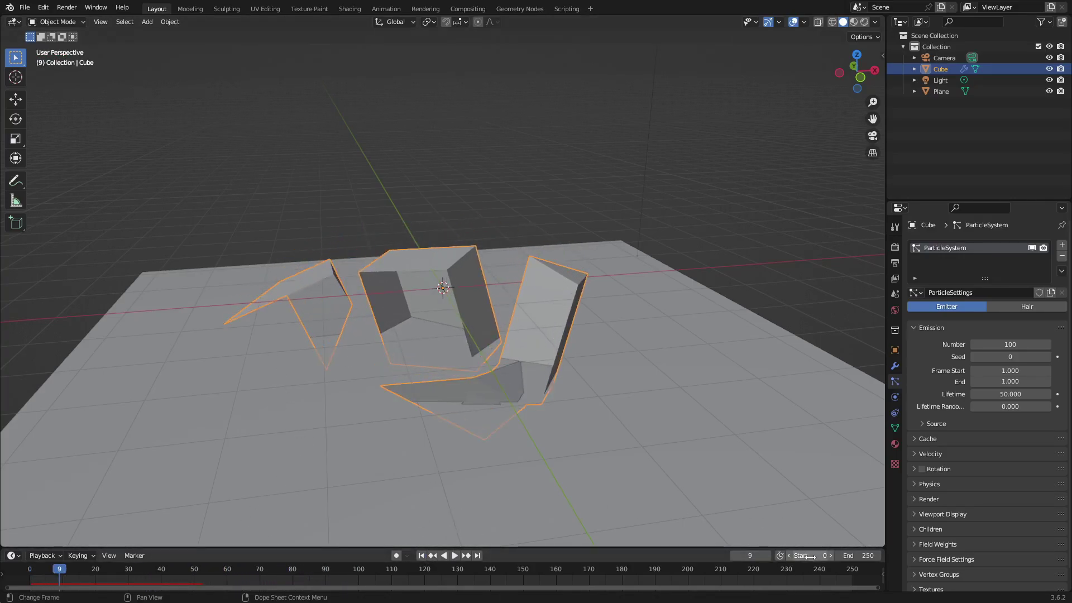
click(421, 555)
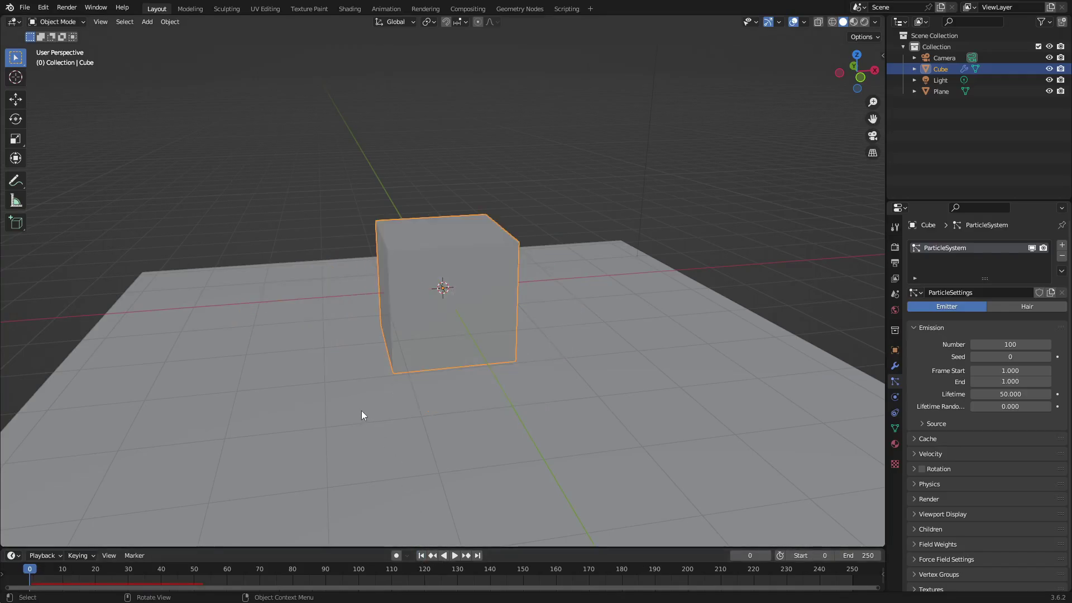
Step: Play the explosion from frame 0 and examine how the pieces move relative to the plane
key(space)
middle_drag(436, 367, 474, 356)
scroll(463, 393, down, 6)
middle_drag(463, 394, 495, 322)
key(space)
scroll(453, 393, up, 4)
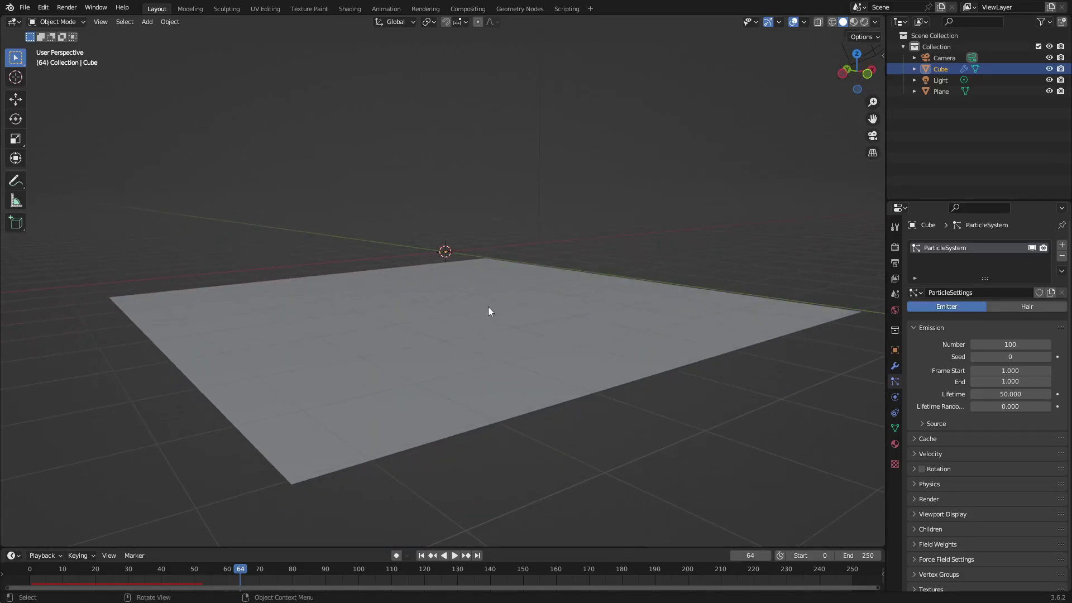
Step: Enable Collision physics on the plane
click(487, 308)
click(894, 428)
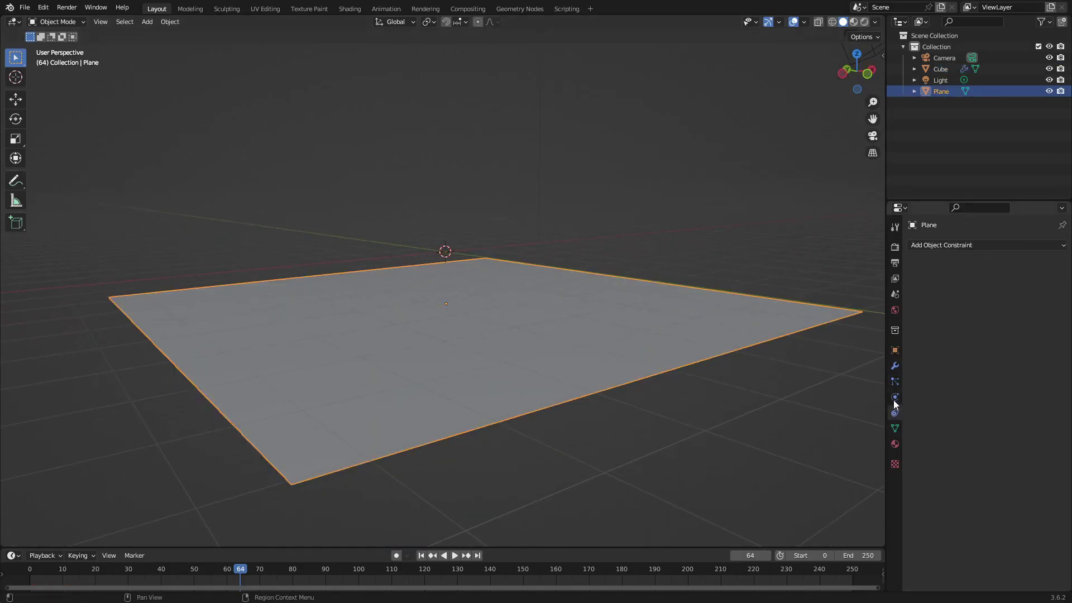
click(894, 397)
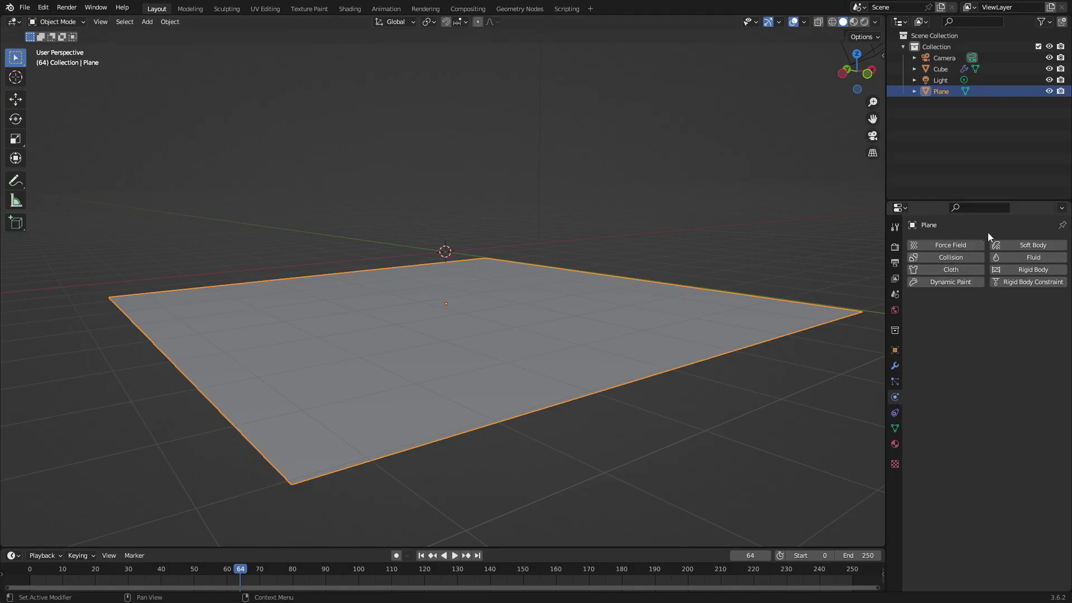
click(981, 256)
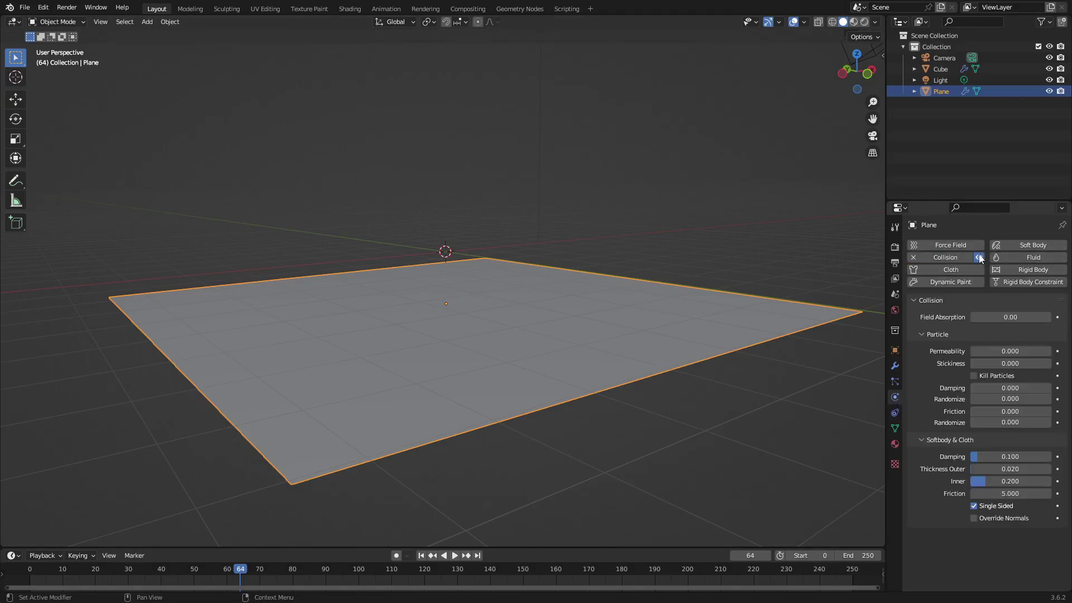
Step: Replay the simulation from the start and scrub back to frame 32 to check how the pieces collide with the plane
click(421, 555)
click(455, 556)
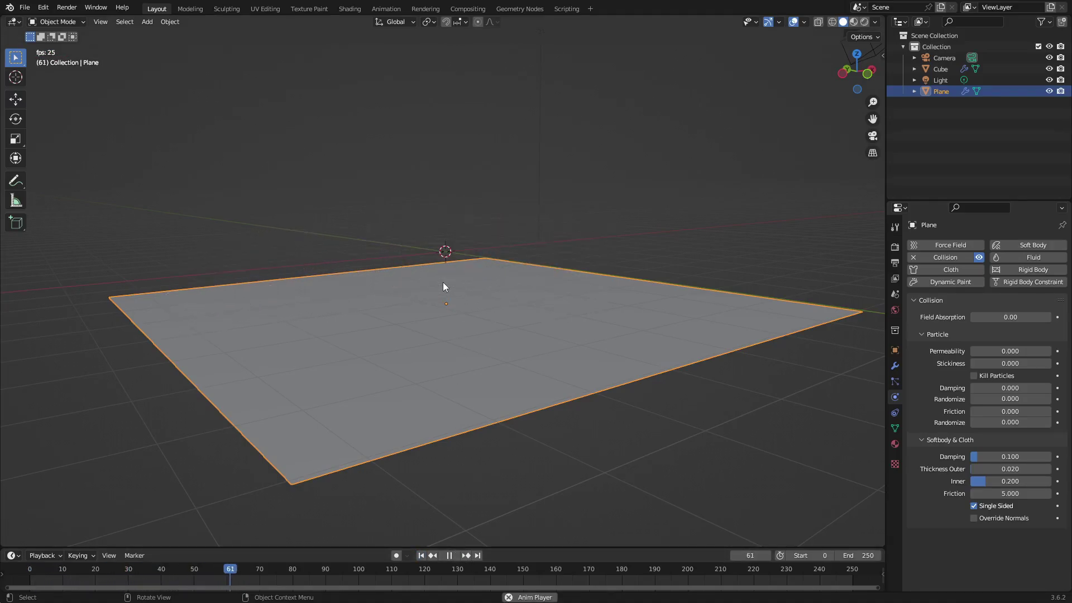
key(space)
drag(245, 571, 135, 569)
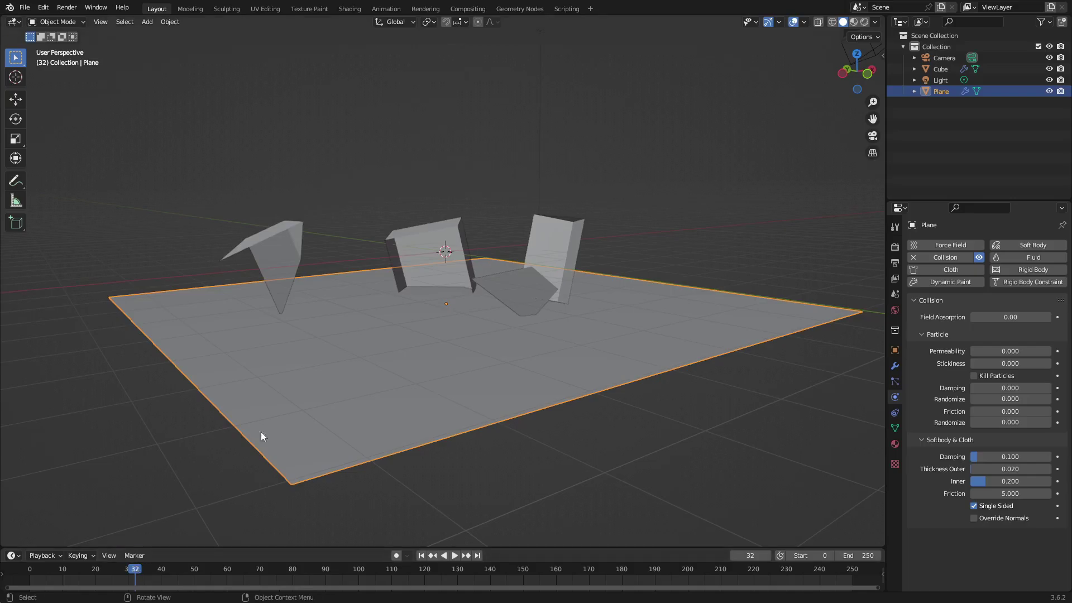
Step: Set the cube's particle emission number to 500 and replay the explosion from the start
click(396, 303)
middle_drag(397, 306, 881, 407)
click(895, 429)
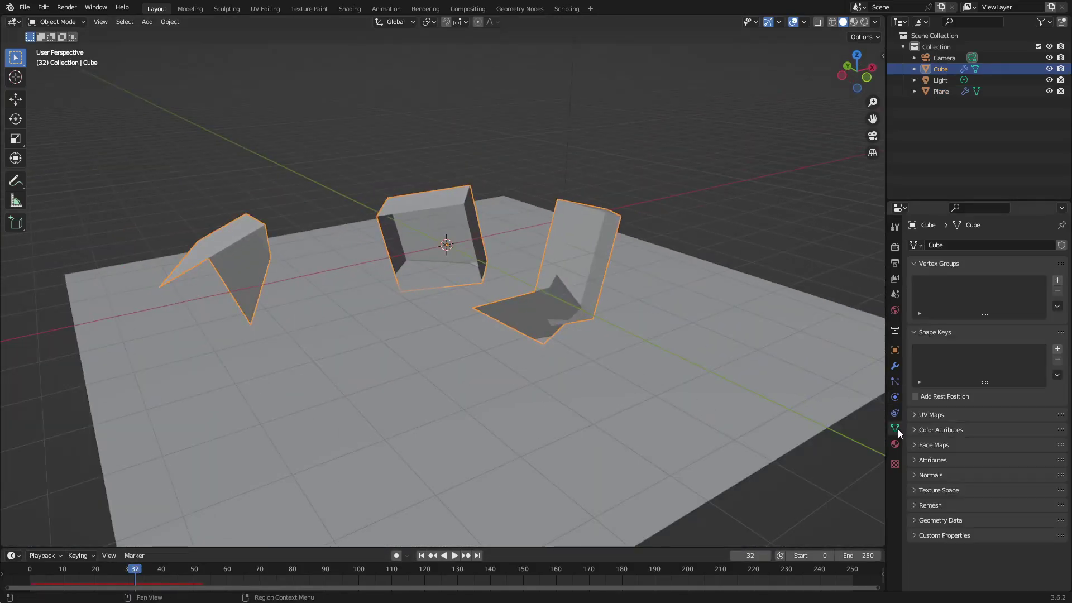
click(895, 382)
middle_drag(810, 364, 583, 288)
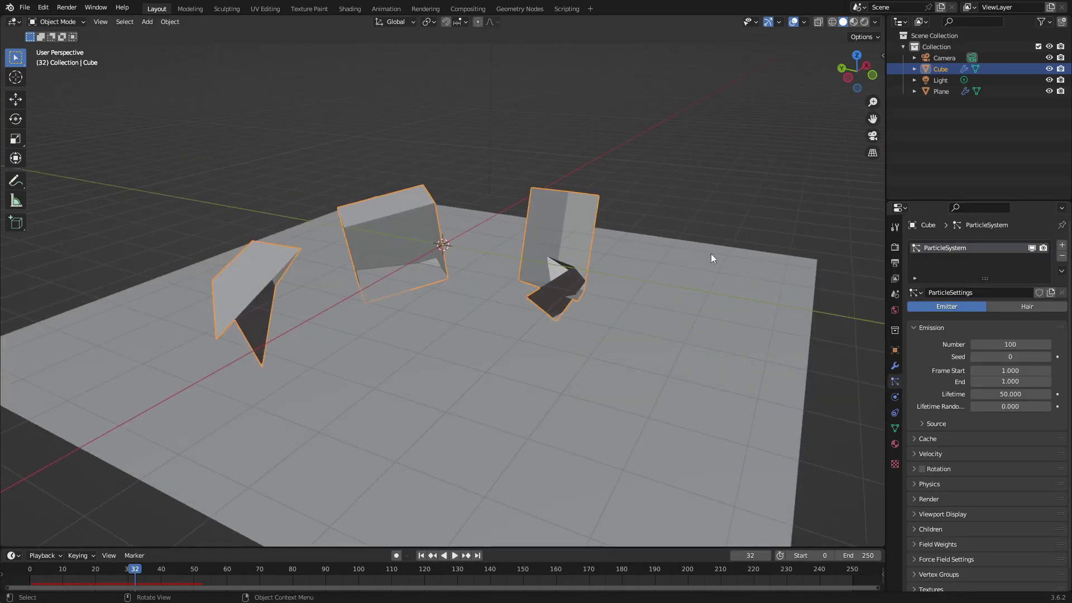
click(1016, 345)
text(500)
key(Return)
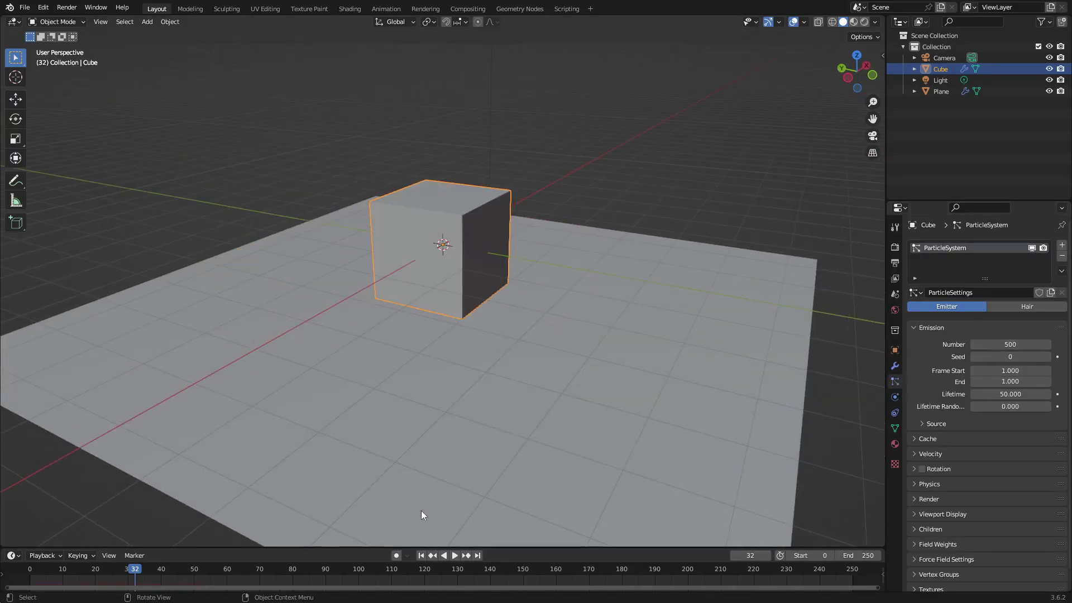
click(422, 555)
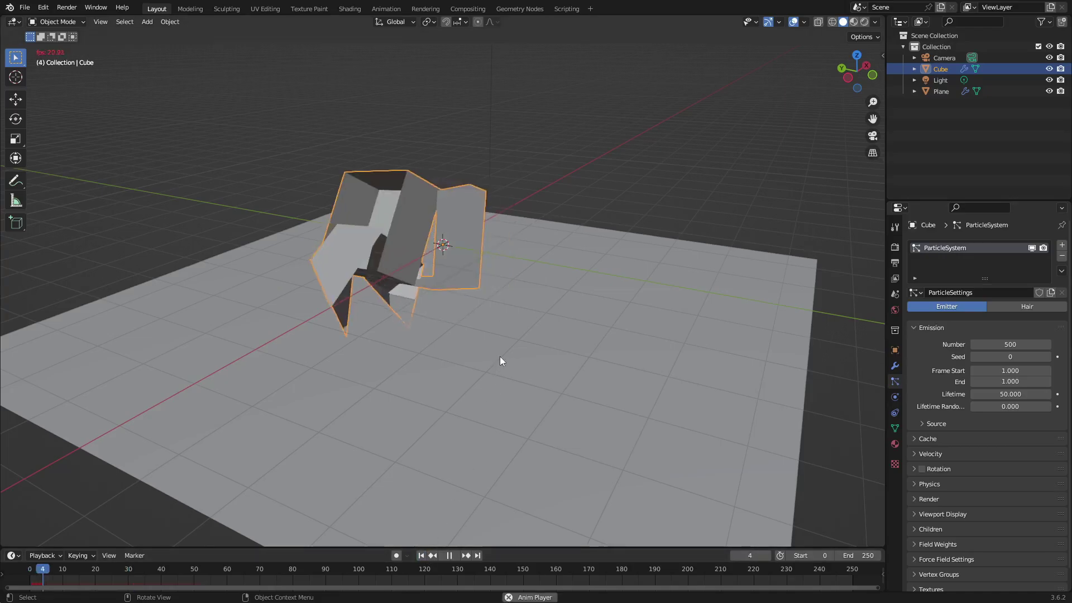
click(423, 555)
Step: Enable Rotation in the cube's particle settings and turn on its Dynamic option
scroll(936, 373, down, 1)
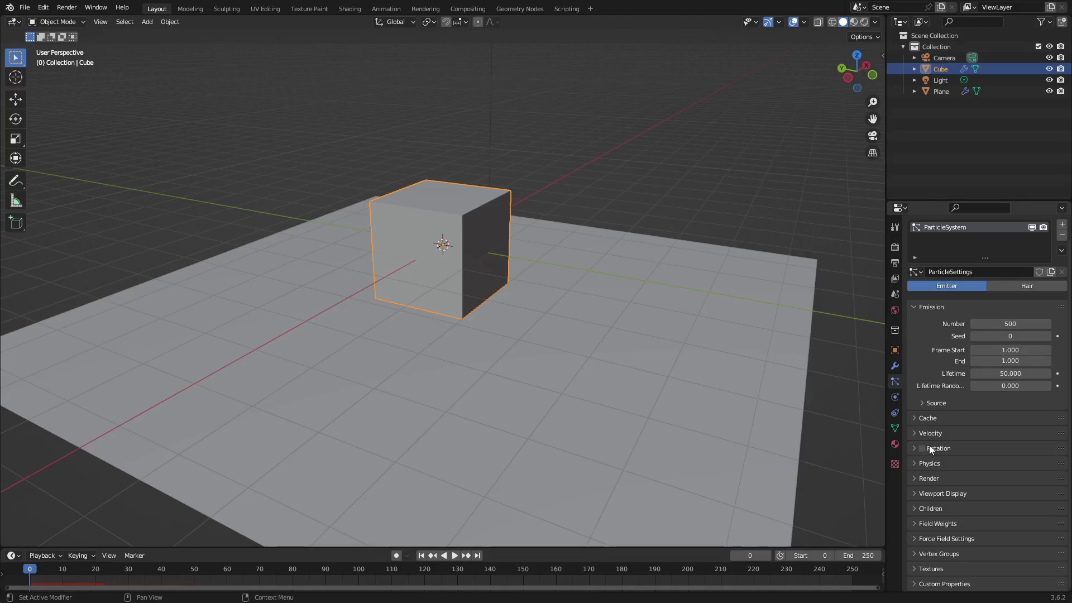
click(913, 447)
scroll(976, 480, down, 2)
click(975, 474)
Step: Play the explosion with dynamic rotation and rewind to frame 1, examining the cube from another angle
key(space)
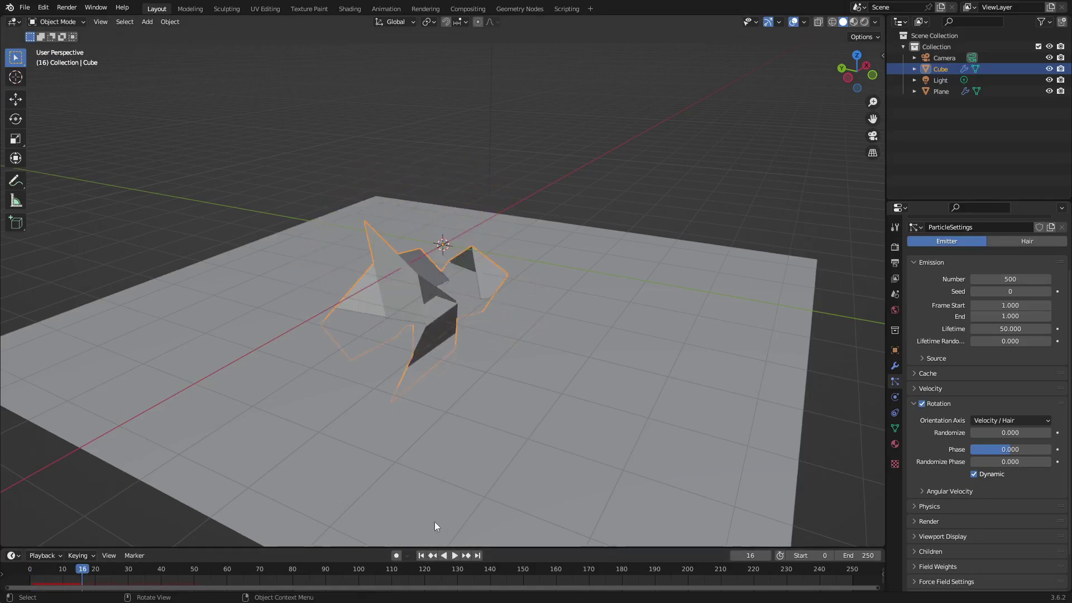
drag(55, 565, 33, 570)
key(space)
middle_drag(276, 367, 353, 369)
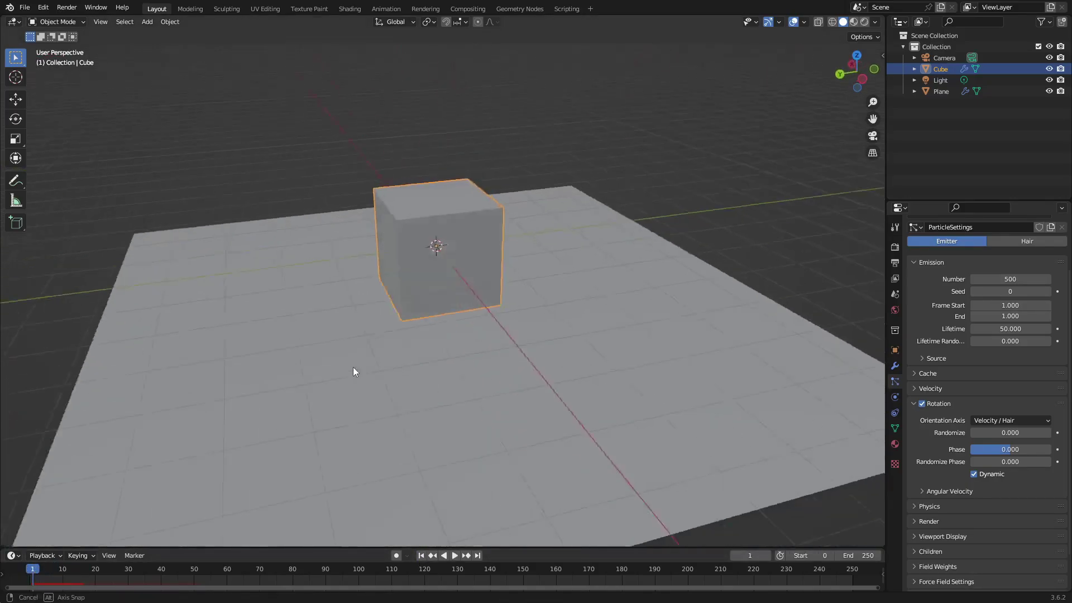
middle_drag(659, 404, 634, 419)
Step: Try the explosion with particle Rotation turned off, previewing its first frames for comparison
click(938, 404)
key(space)
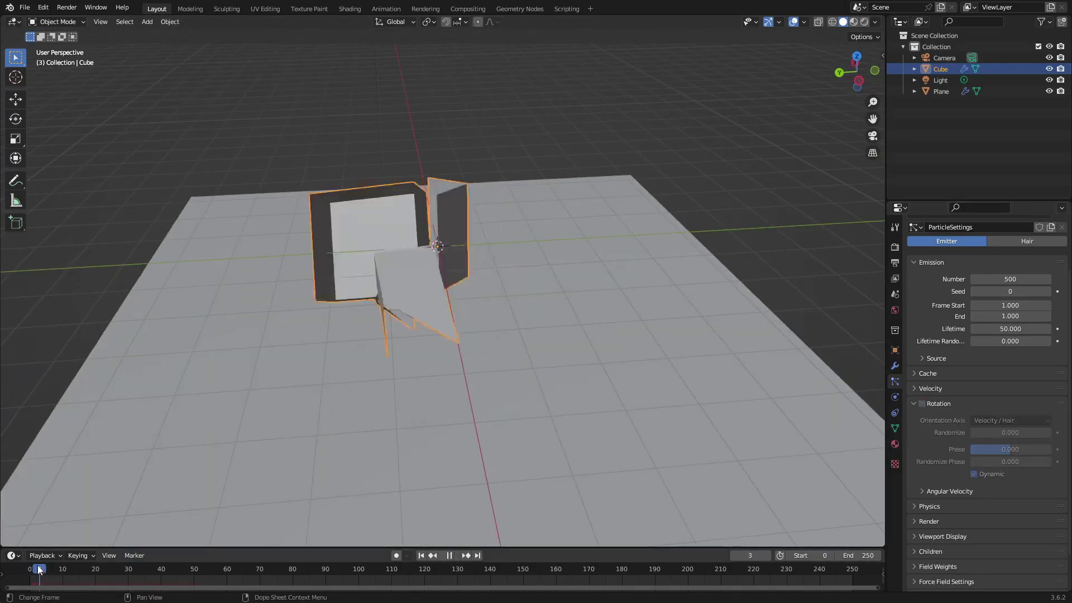
drag(32, 569, 29, 569)
key(space)
scroll(371, 330, up, 2)
middle_drag(371, 330, 347, 331)
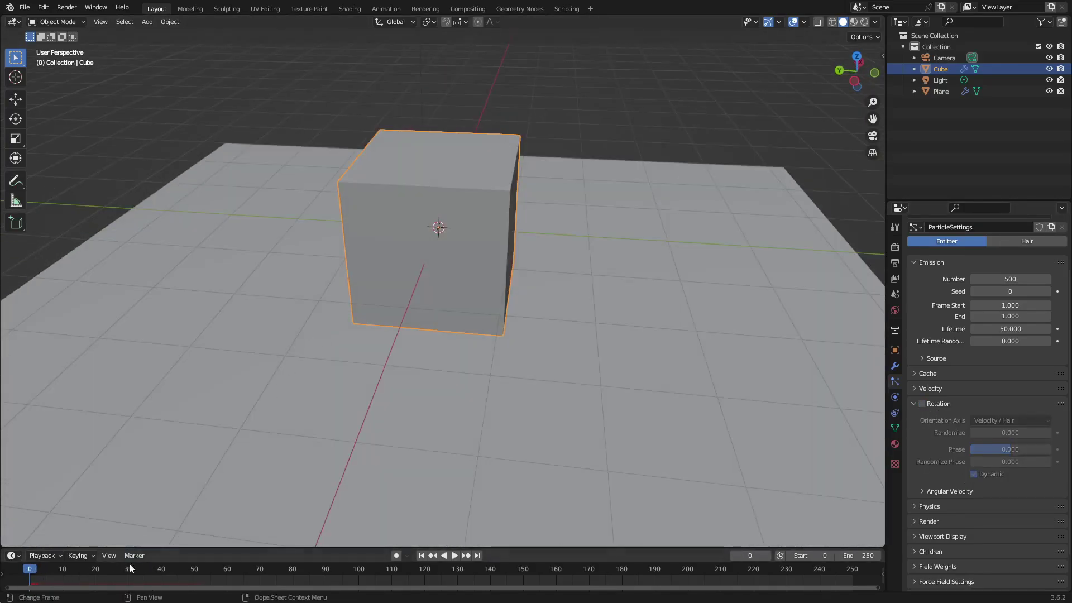
mouse_move(32, 572)
mouse_down()
mouse_move(41, 570)
mouse_move(23, 568)
mouse_move(45, 571)
mouse_up()
key(Escape)
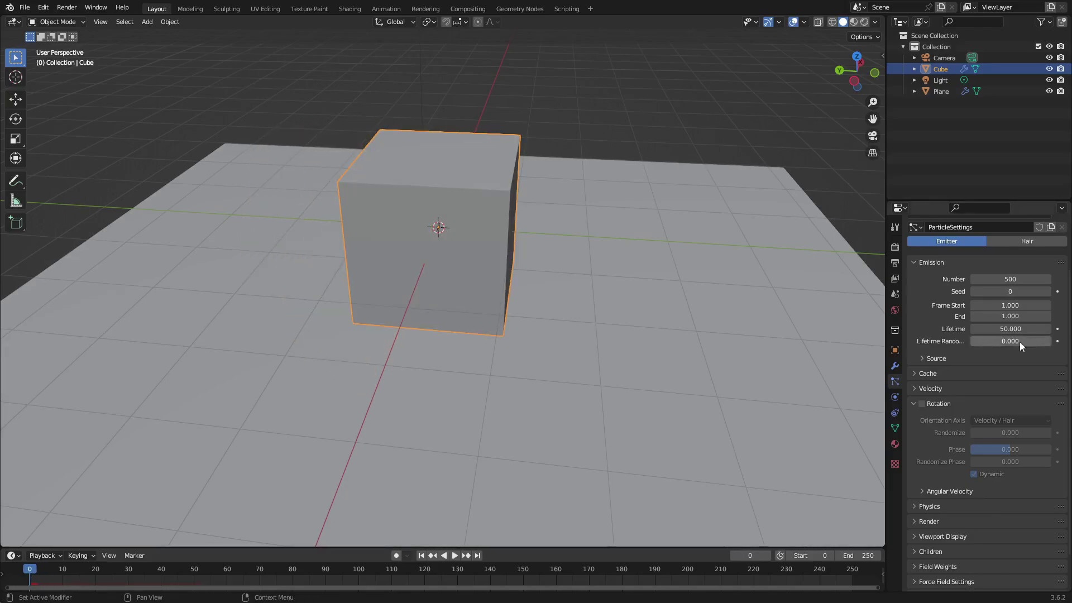
Step: Turn particle Rotation back on and preview the first frames of the explosion
click(922, 403)
key(space)
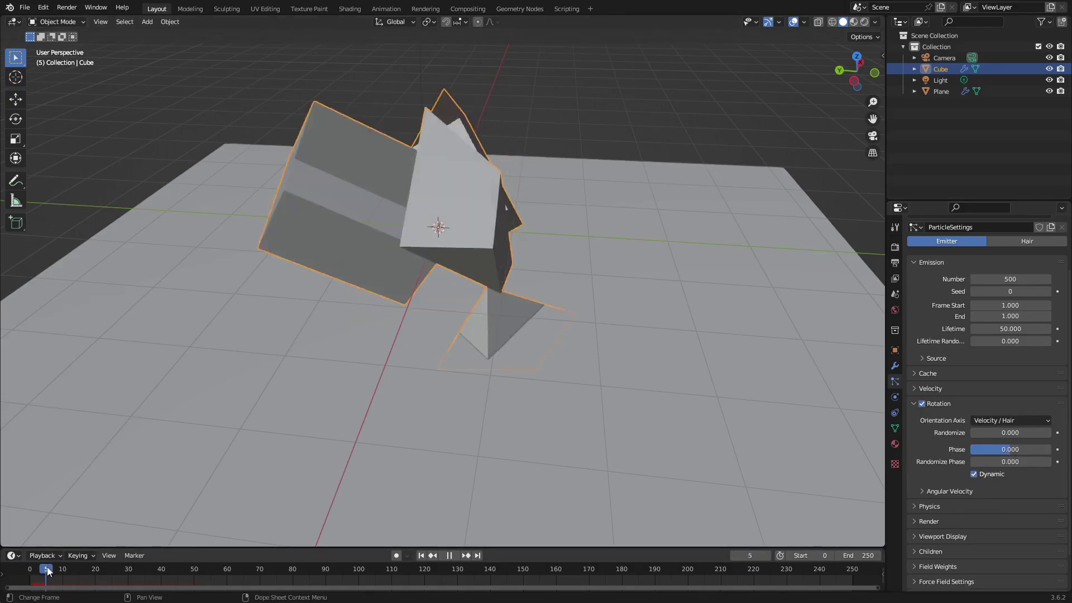
key(space)
middle_drag(137, 481, 568, 248)
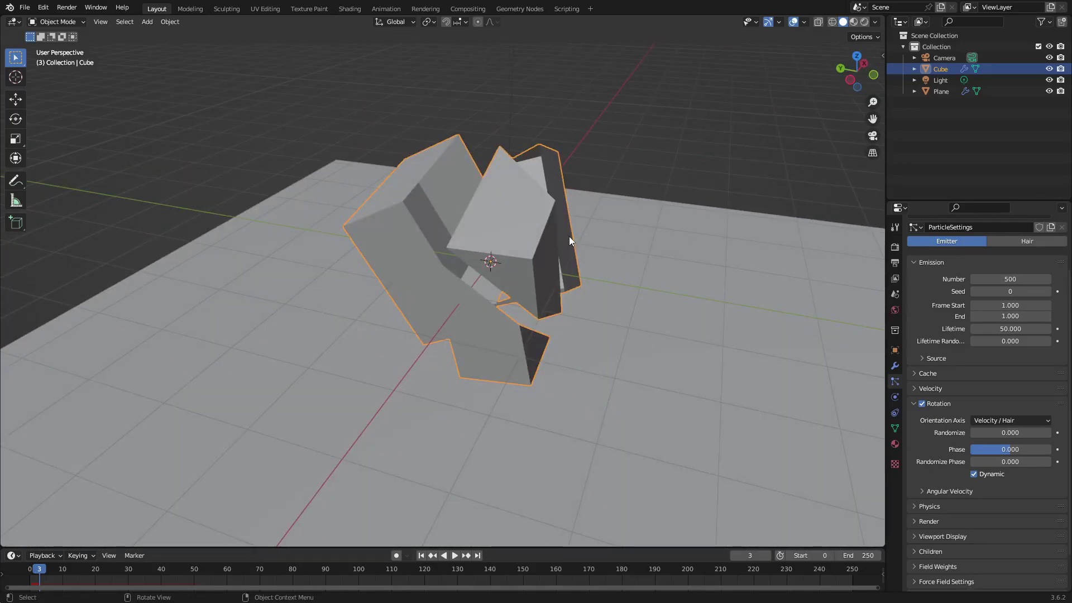
Step: Subdivide the cube's whole mesh repeatedly into a dense grid of faces, then return to Object Mode at frame 0
key(Tab)
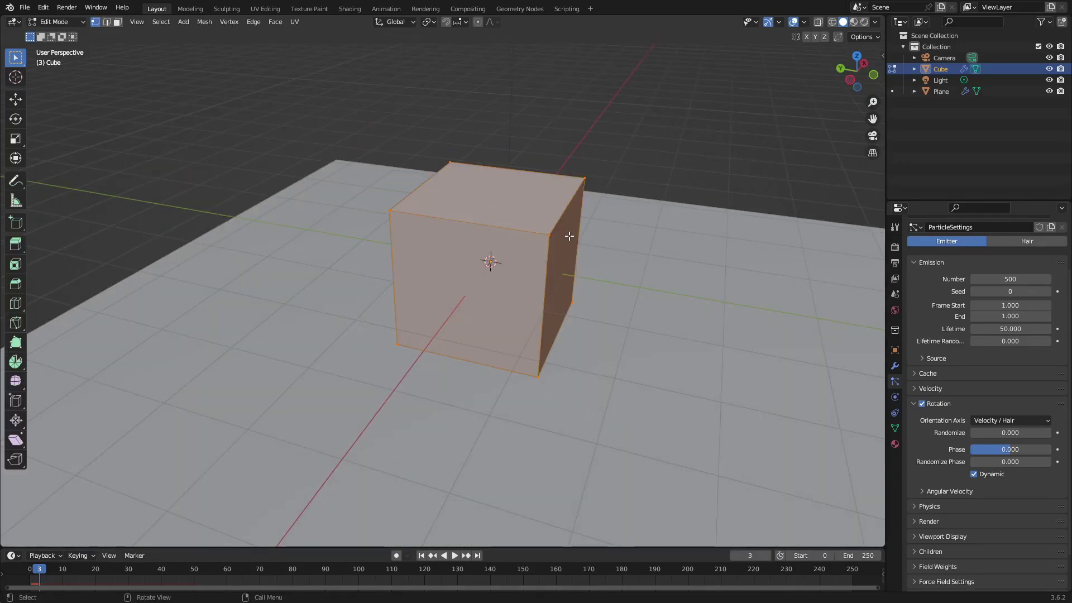
right_click(474, 206)
click(476, 206)
right_click(487, 208)
click(487, 207)
right_click(485, 207)
click(485, 207)
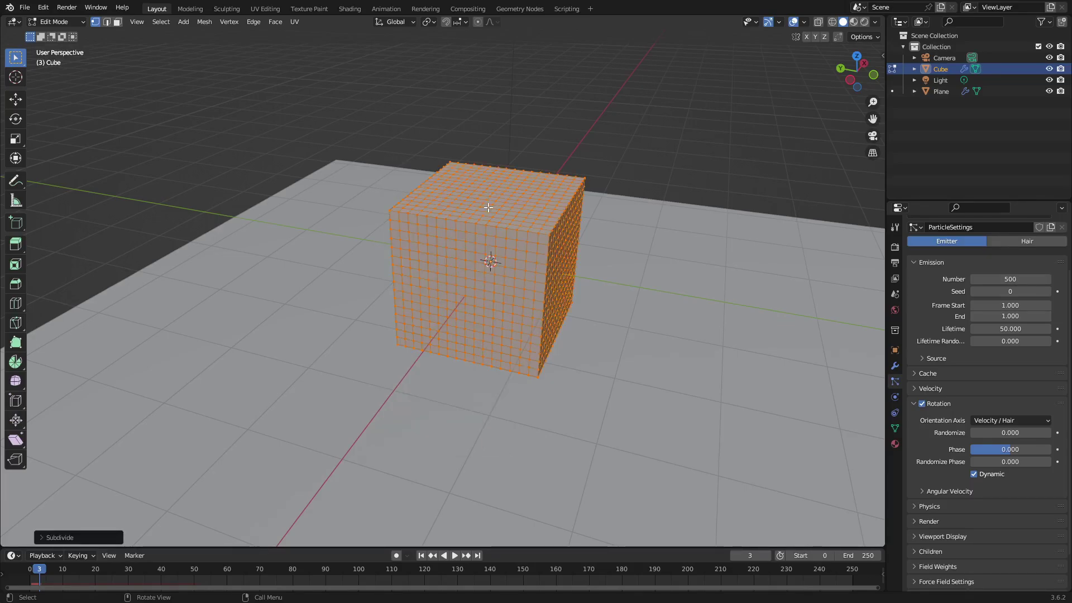
key(Tab)
key(shift+Left)
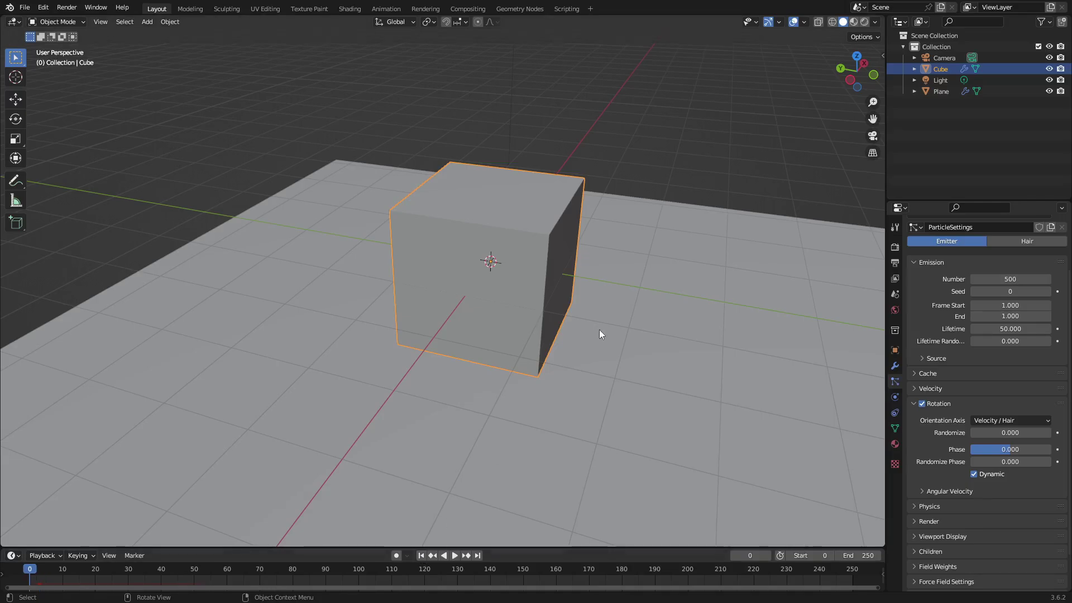
Step: Play the subdivided cube's explosion, restart it from the first frame and pause while the fragments are in mid-air
key(space)
middle_drag(614, 237, 538, 363)
scroll(504, 352, down, 2)
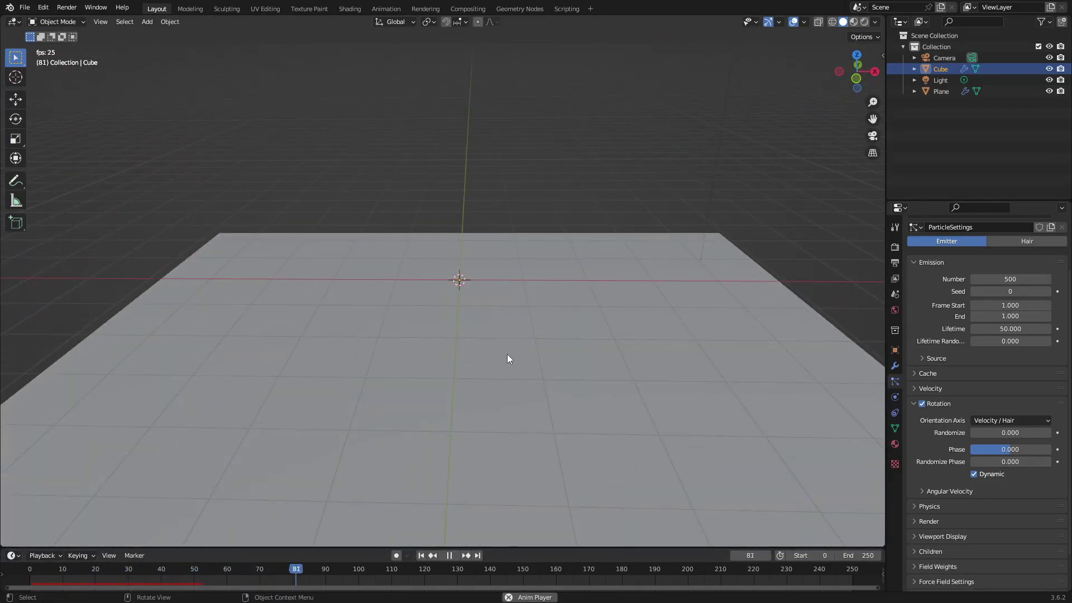
key(shift+Left)
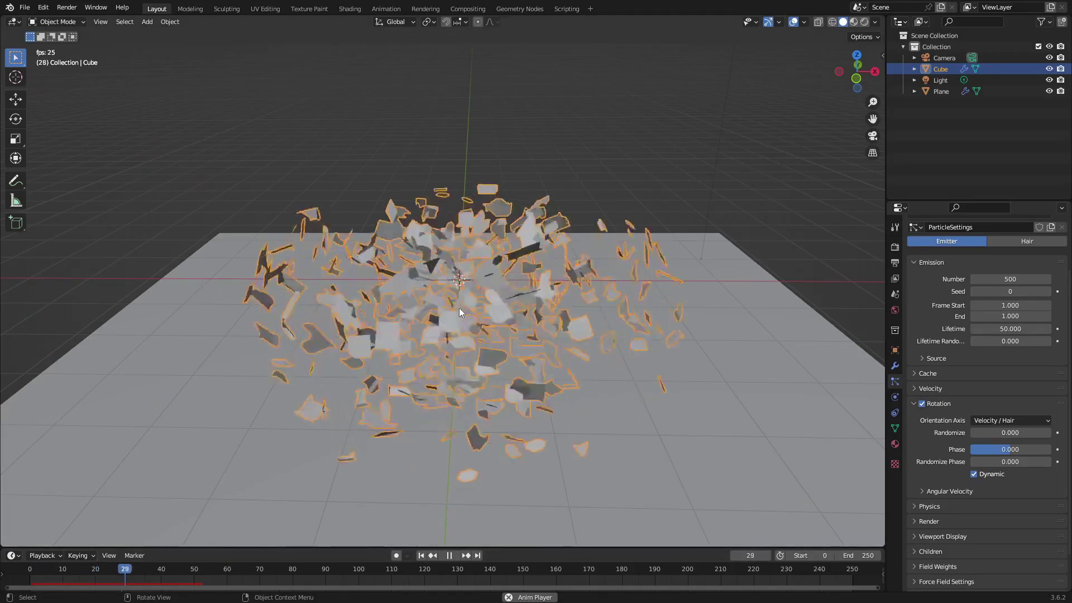
key(space)
Step: Set the particle Lifetime to 100 and the animation's end frame to 100
click(1023, 329)
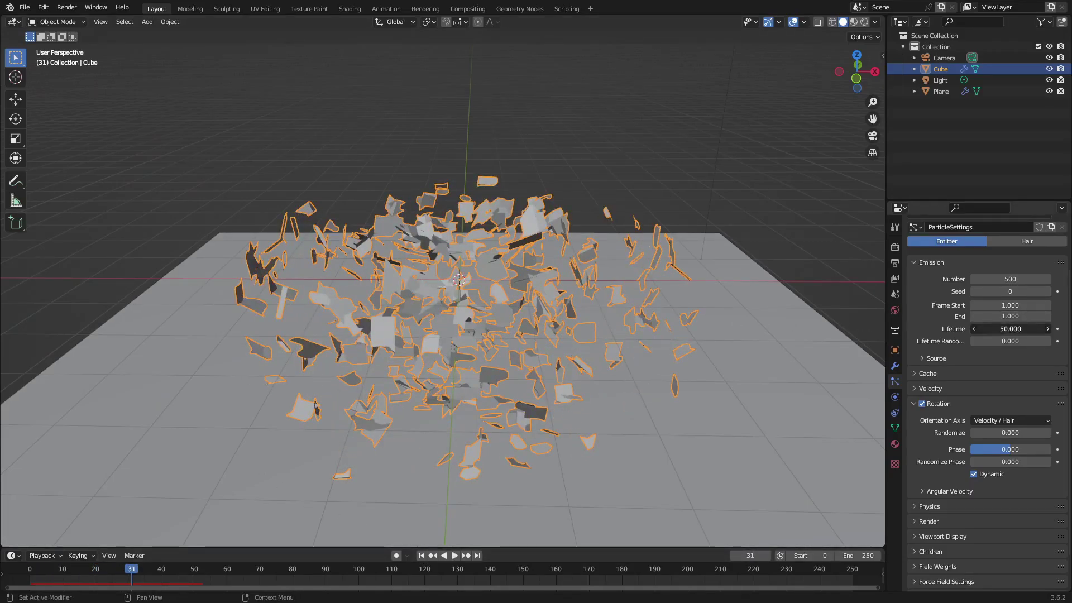
text(100)
key(Return)
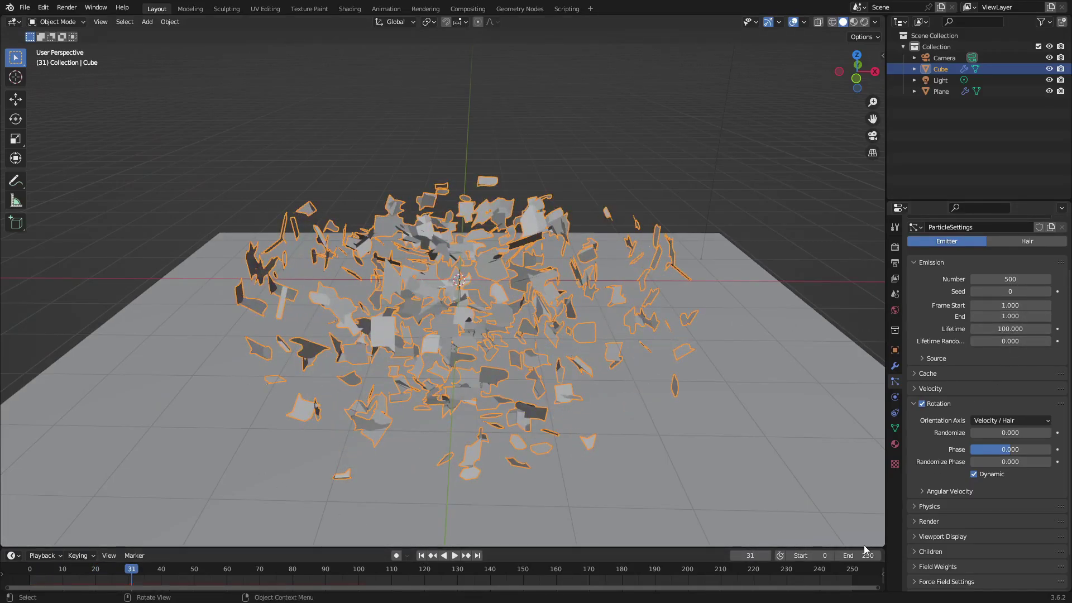
click(858, 554)
text(100)
key(Return)
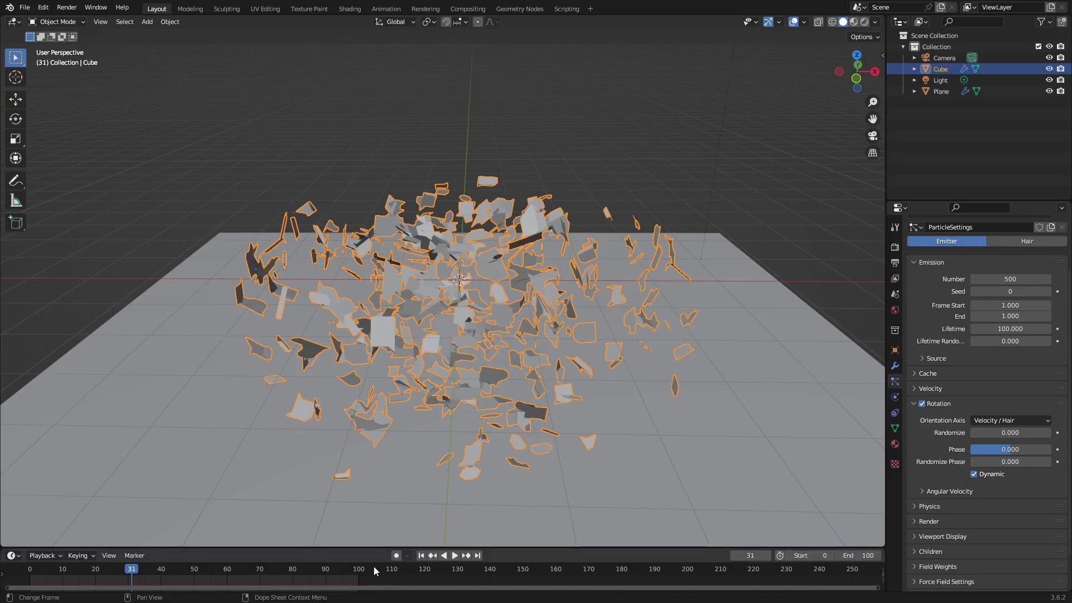
Step: Replay the explosion from the first frame with viewport overlays hidden, examining the fragments hitting the plane from several angles
click(421, 556)
key(space)
scroll(501, 400, down, 2)
middle_drag(501, 400, 544, 352)
scroll(544, 353, up, 2)
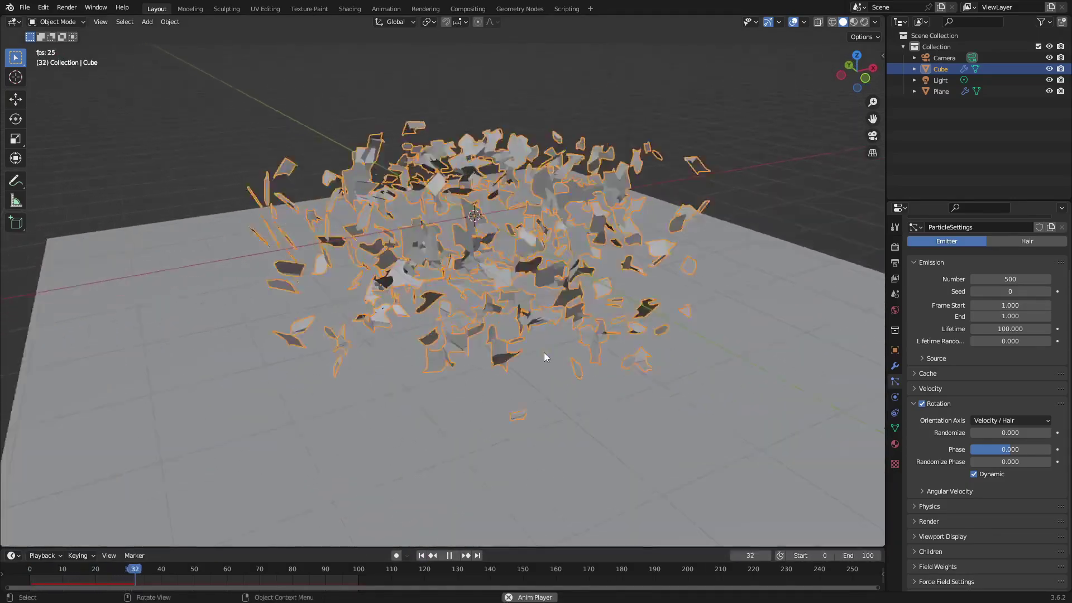
click(793, 22)
middle_drag(611, 198, 334, 291)
scroll(609, 230, down, 3)
scroll(581, 202, up, 3)
scroll(932, 380, down, 2)
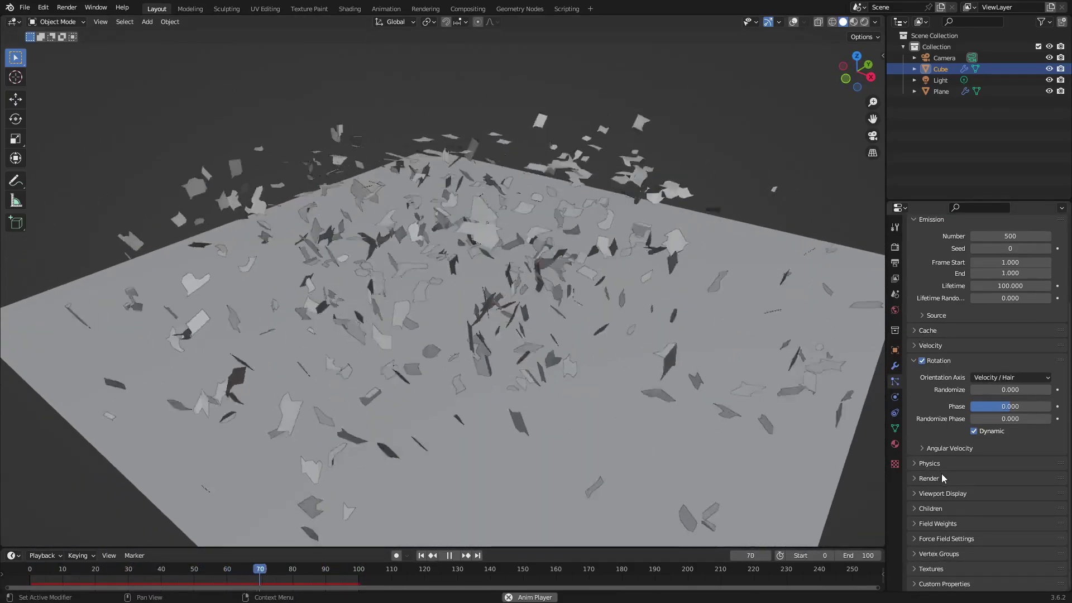
Step: Look through the particle Physics and Angular Velocity settings, and pause playback at frame 66
click(930, 506)
scroll(934, 460, down, 4)
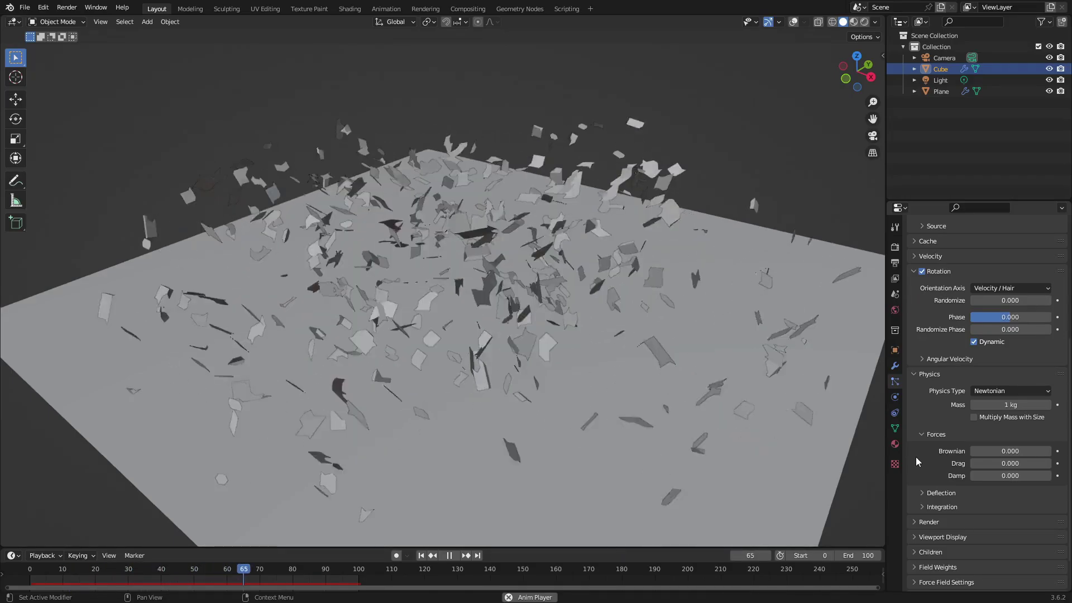
scroll(946, 441, down, 2)
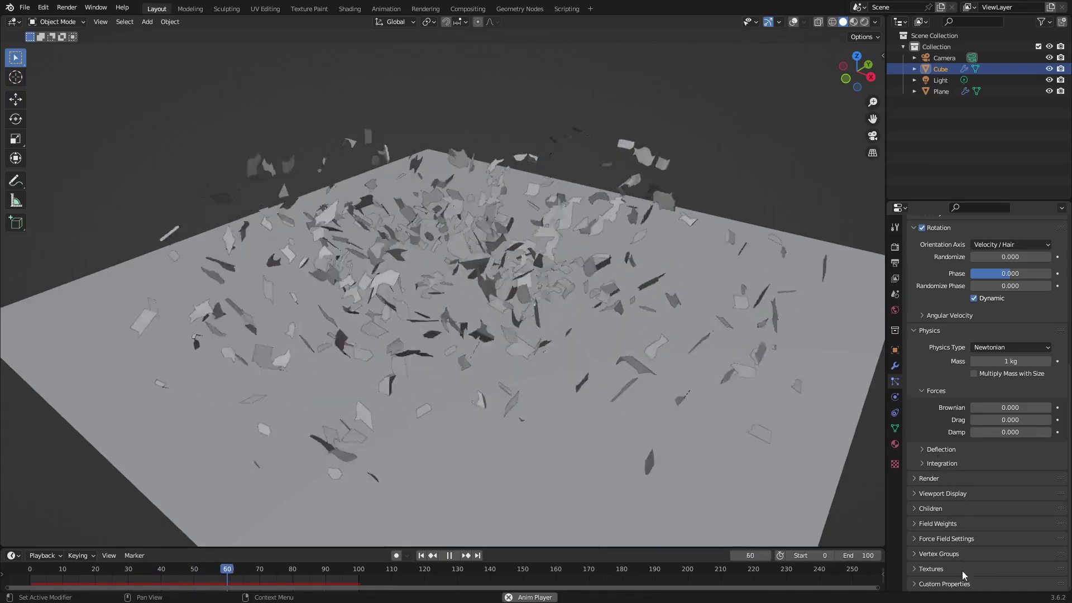
scroll(980, 378, up, 4)
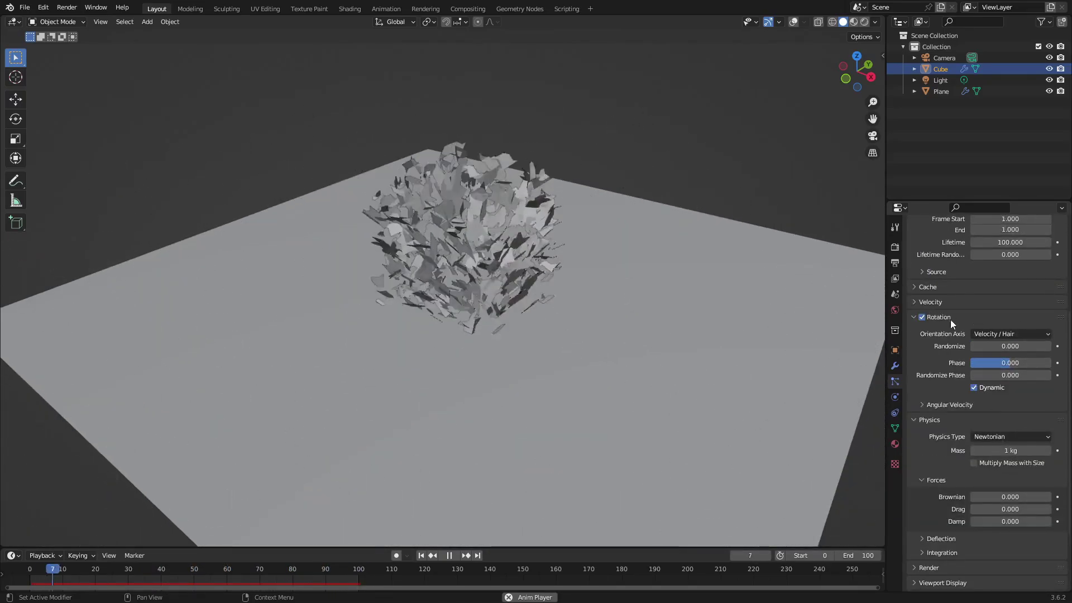
click(949, 404)
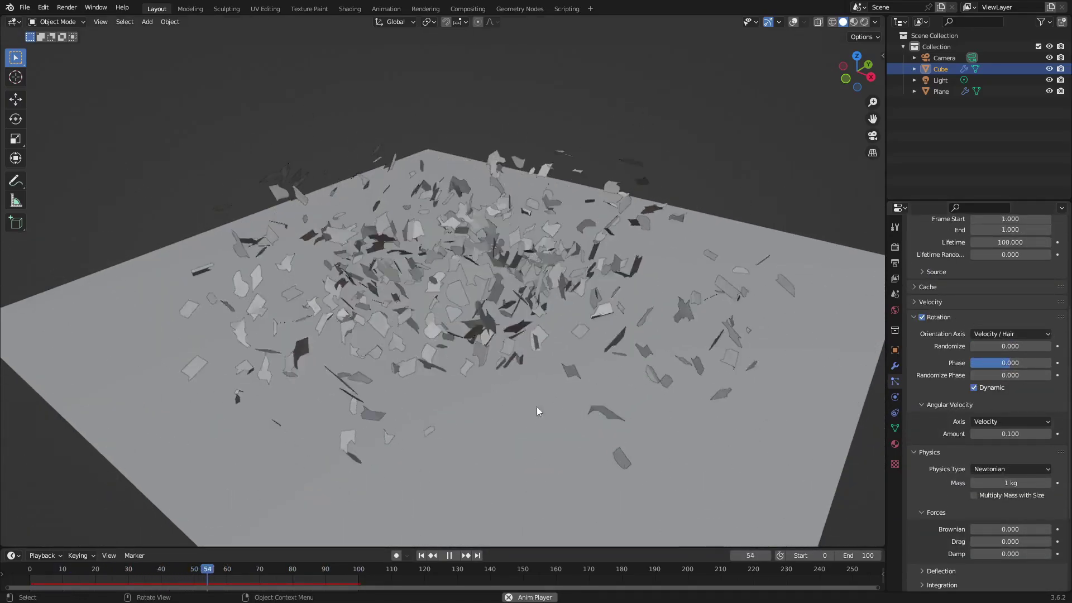
key(space)
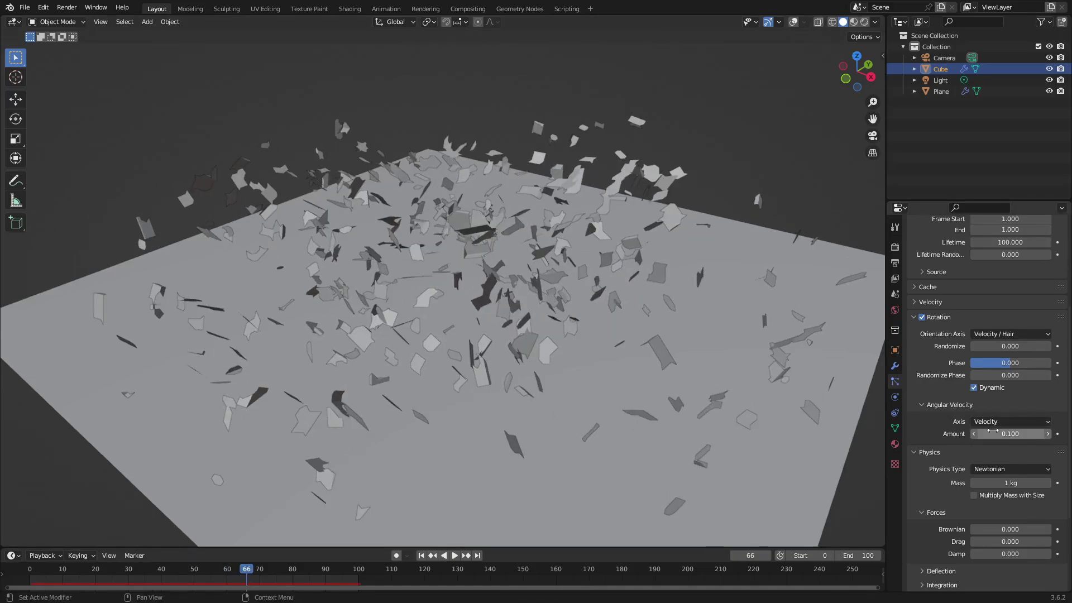
Step: Select the ground plane, show the viewport overlays again and open the plane's Collision physics settings
click(858, 439)
click(895, 367)
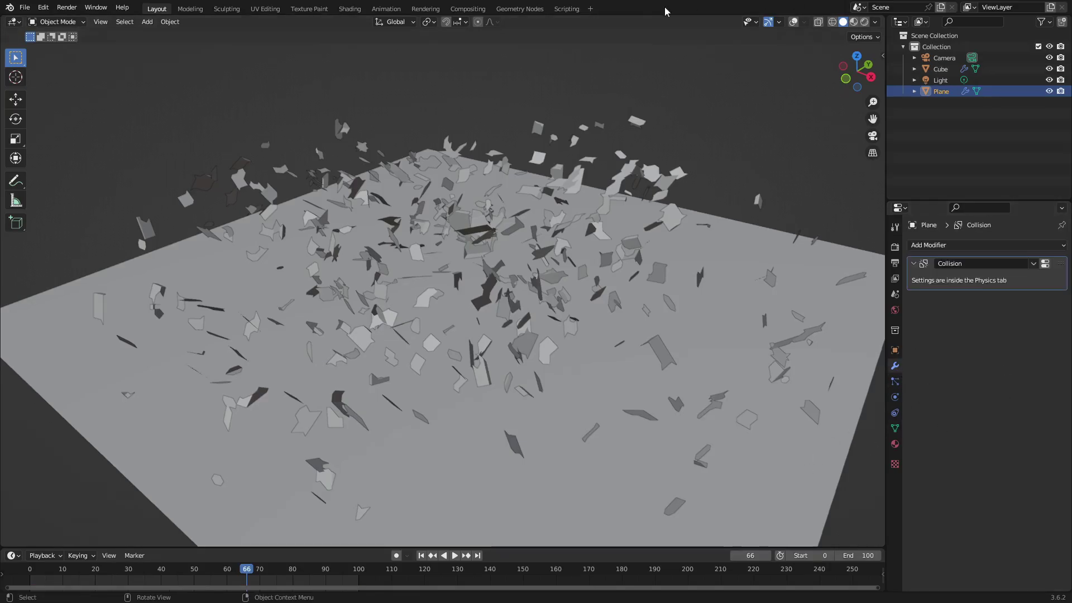
click(792, 23)
click(895, 428)
click(895, 412)
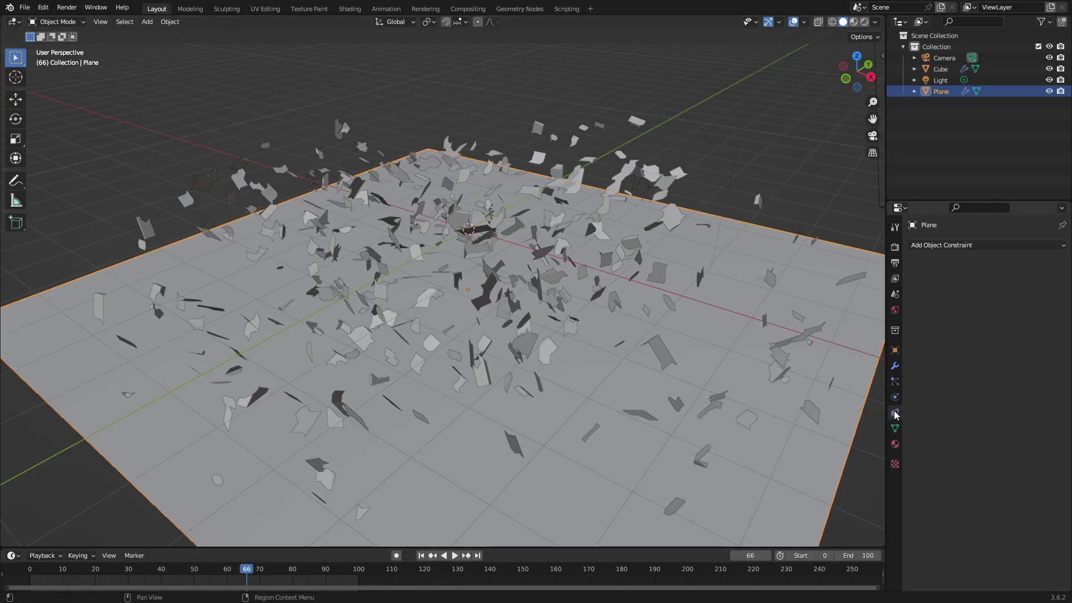
click(895, 397)
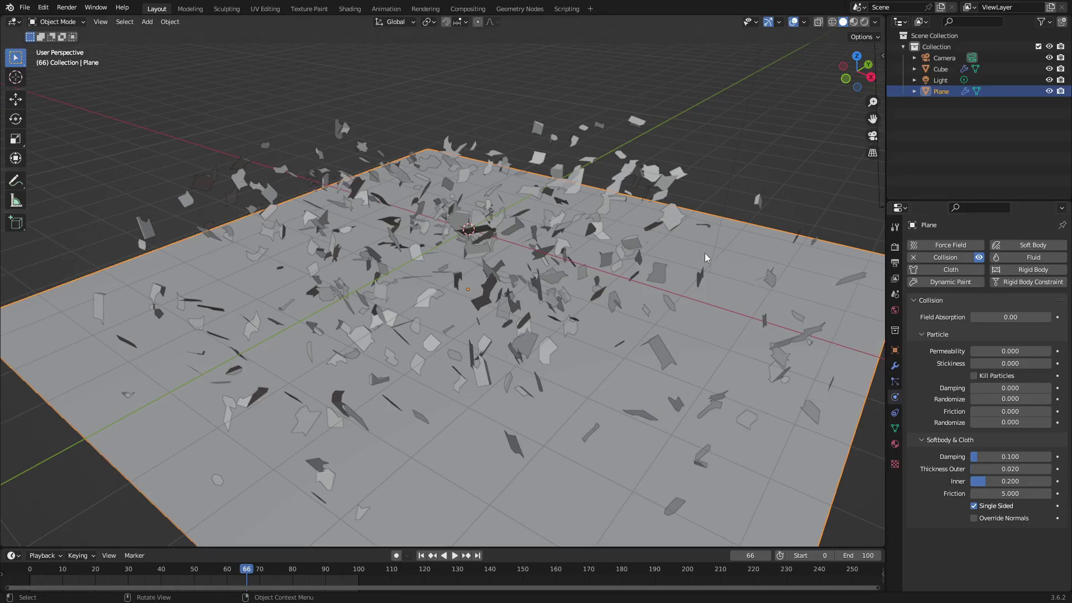
Step: Set the plane's particle collision Stickiness to 2 and replay the explosion from the first frame
scroll(761, 341, down, 5)
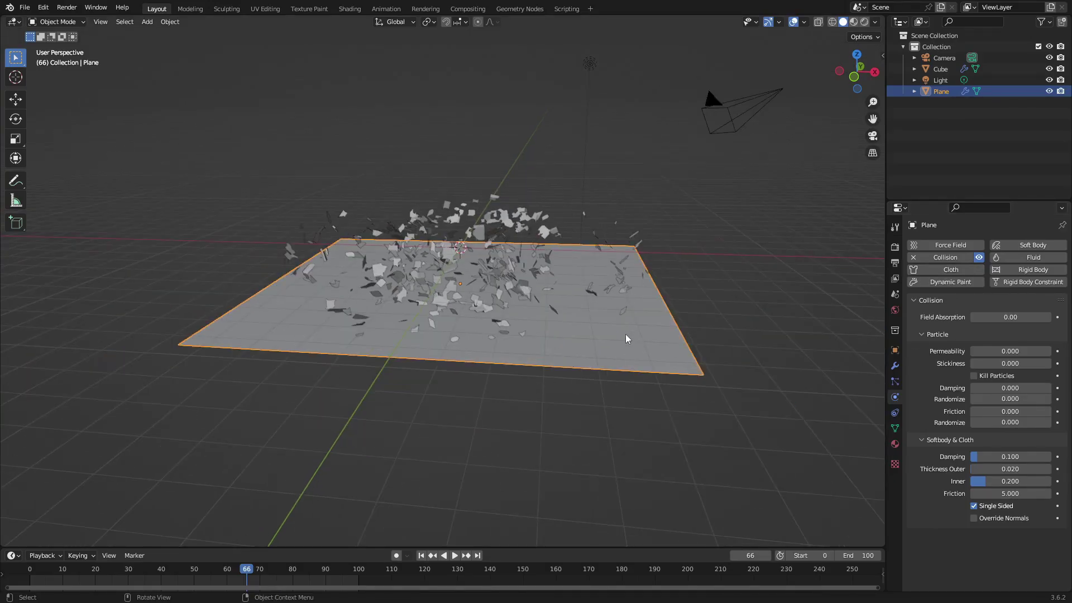
scroll(625, 336, up, 3)
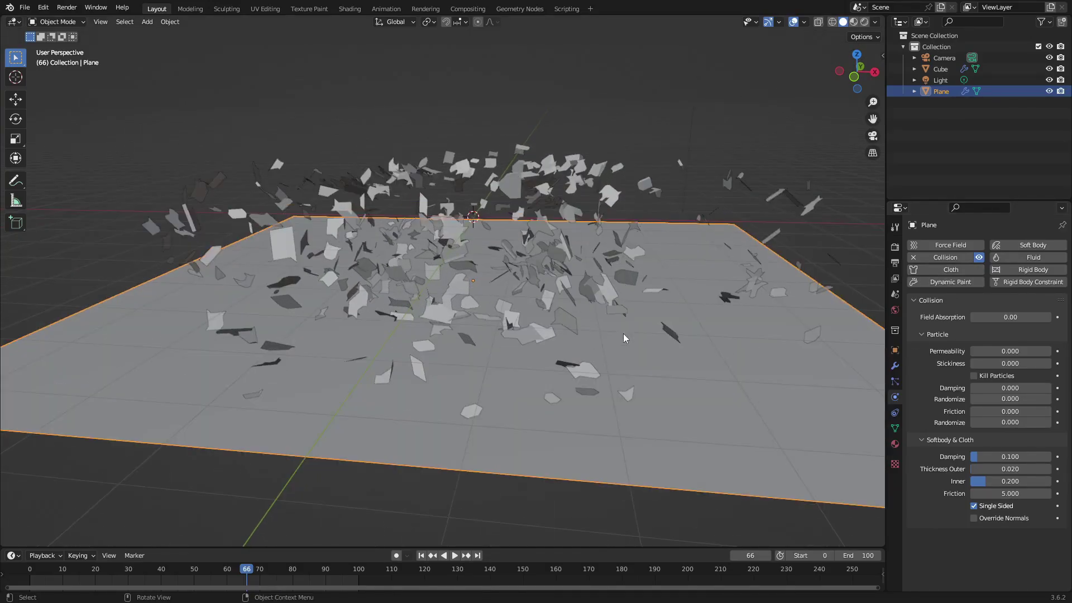
click(998, 364)
key(Return)
click(421, 556)
key(space)
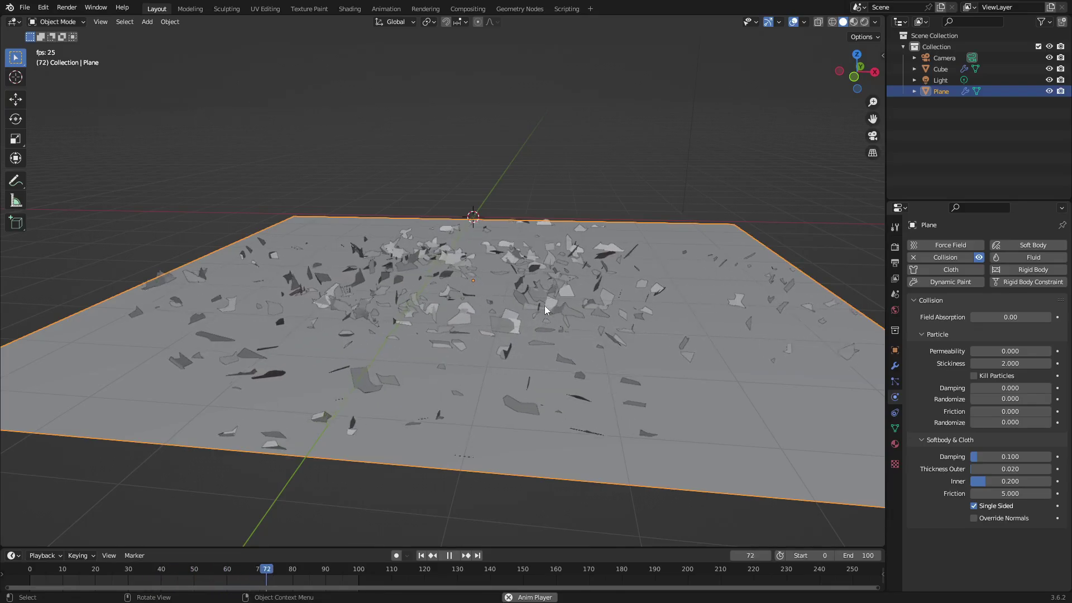
mouse_move(597, 282)
middle_down()
mouse_move(409, 306)
mouse_move(605, 283)
middle_up()
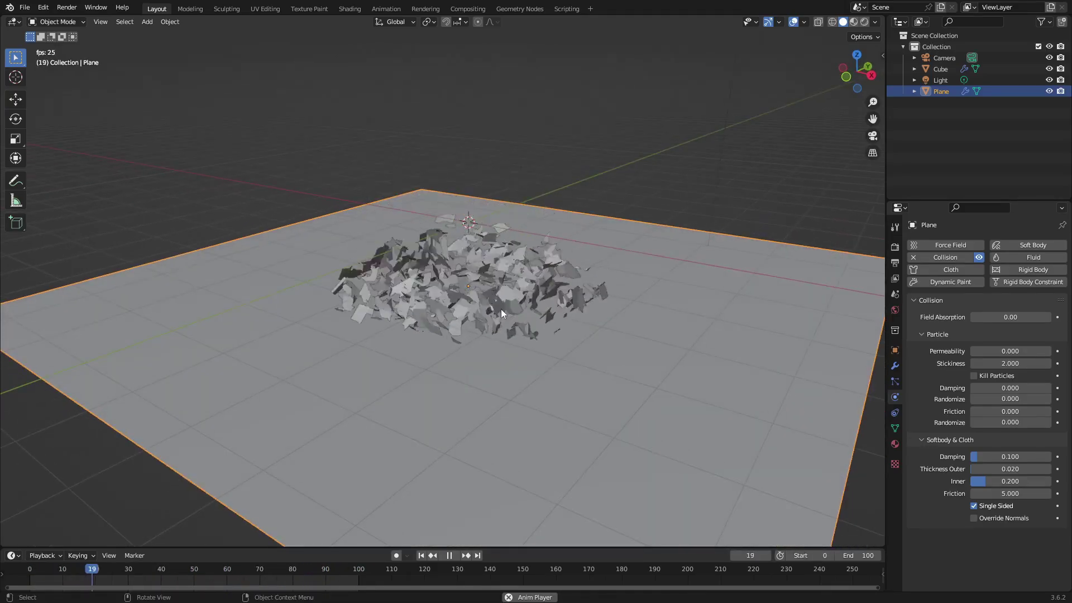
Step: Set the plane's particle collision Friction to 1 and inspect the replayed explosion's fragments up close
drag(983, 410, 1049, 411)
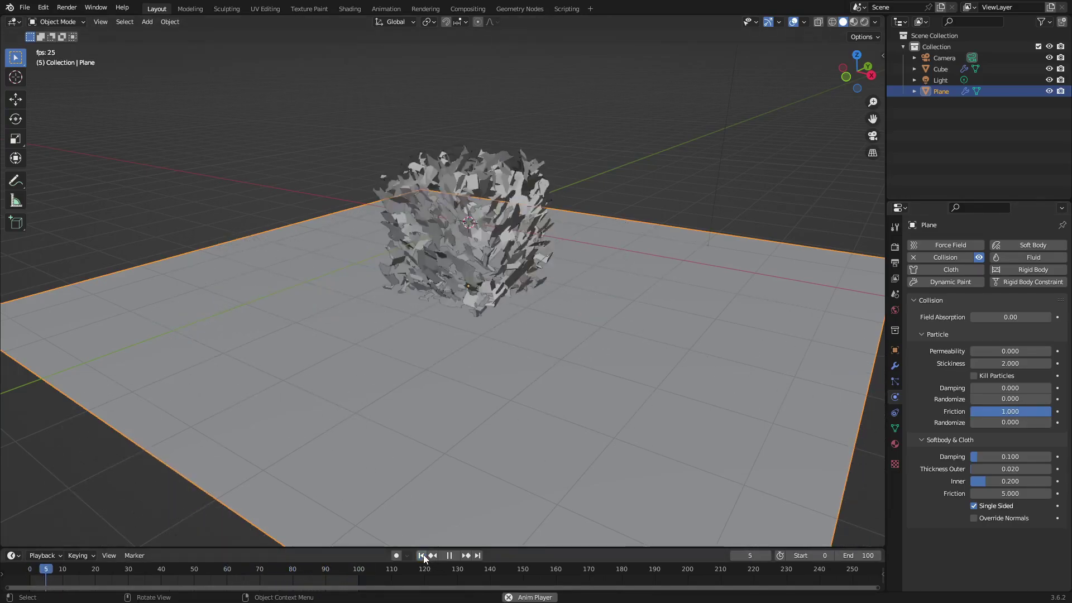
middle_drag(447, 307, 505, 328)
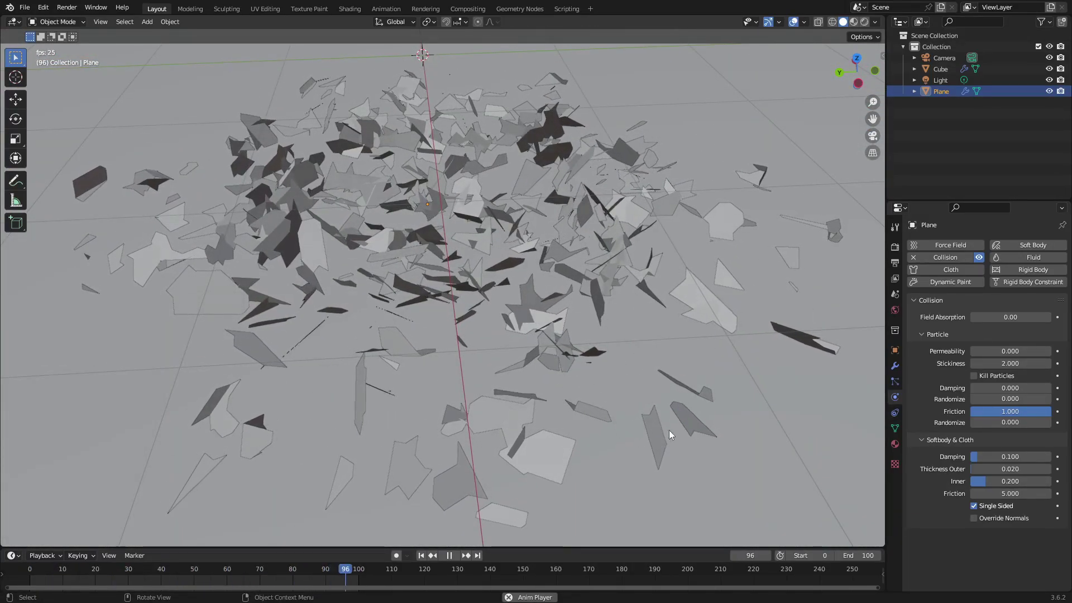
scroll(539, 397, up, 2)
shift+middle_drag(665, 450, 547, 337)
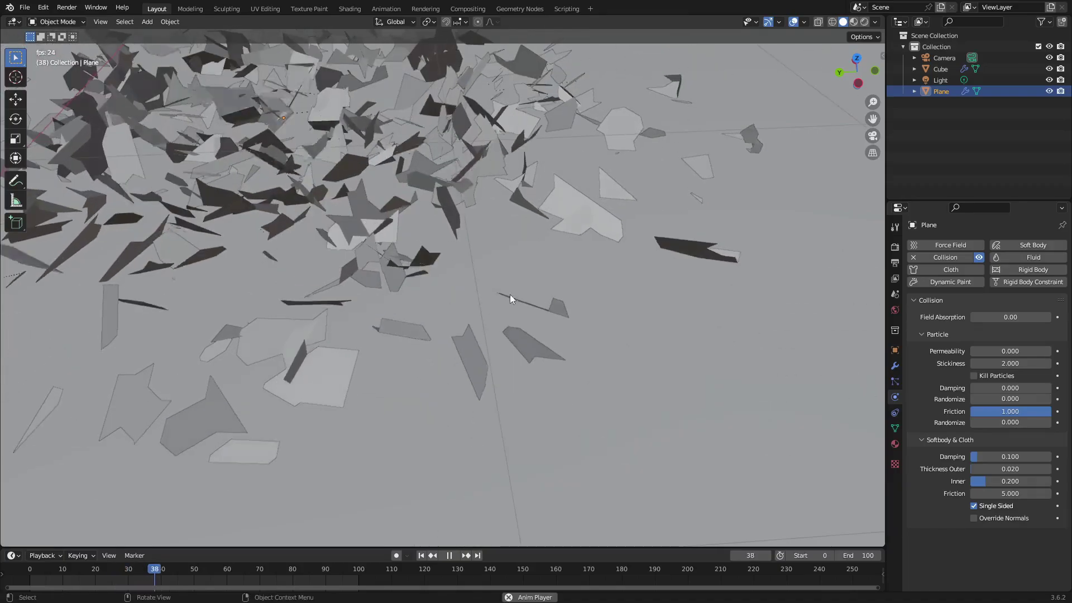
Step: Select the exploding cube and set its particle Angular Velocity Amount to 0
click(510, 294)
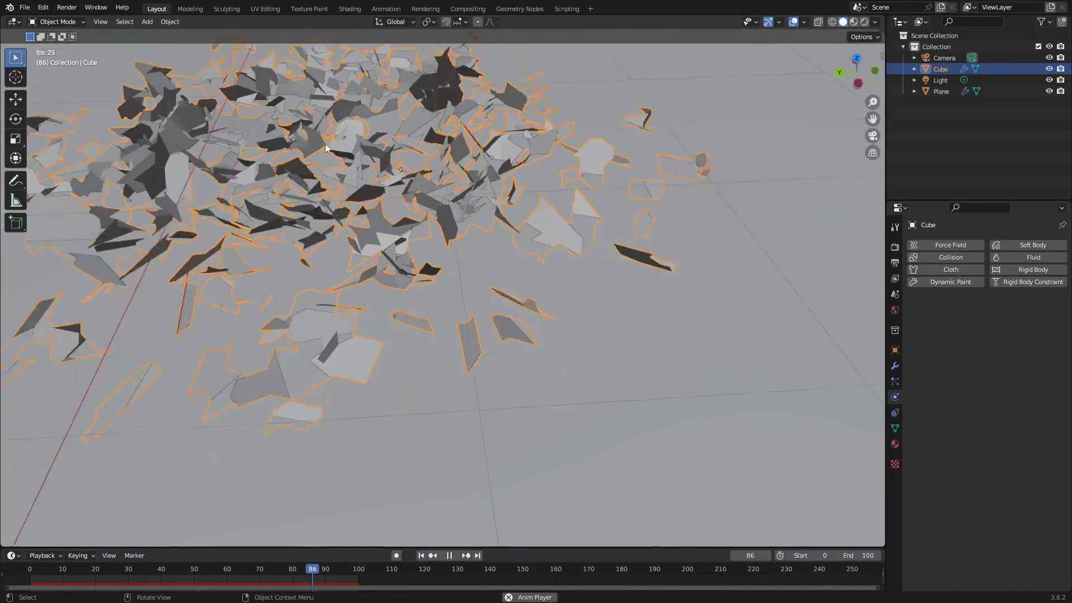
click(895, 381)
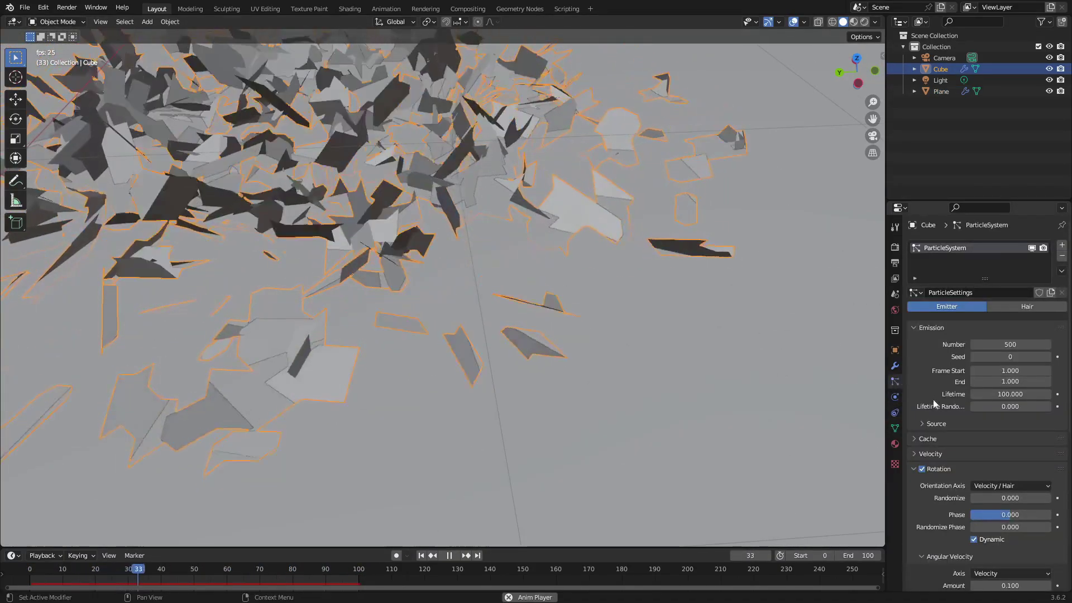
scroll(933, 407, down, 5)
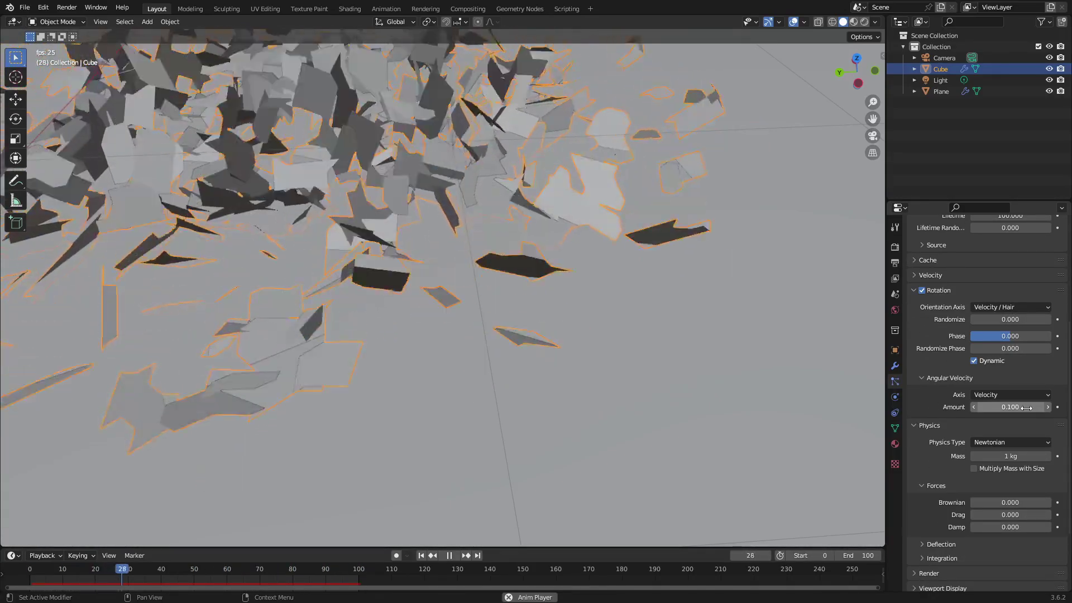
click(1026, 407)
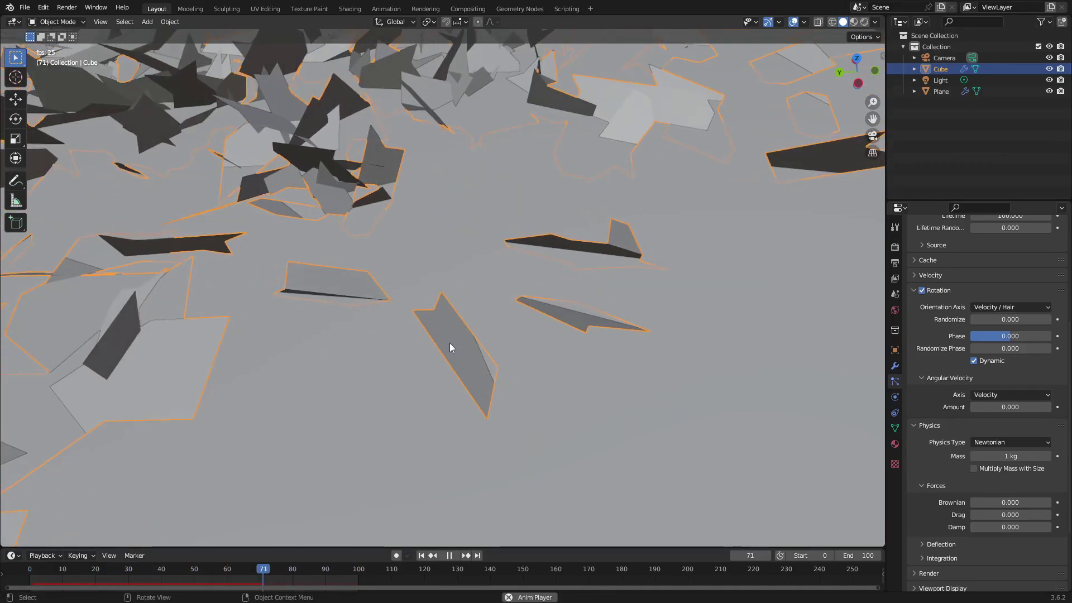
Step: Try an Angular Velocity Amount of 4.2, preview the fragments from farther away, and return the Amount to 0
drag(1004, 407, 1028, 407)
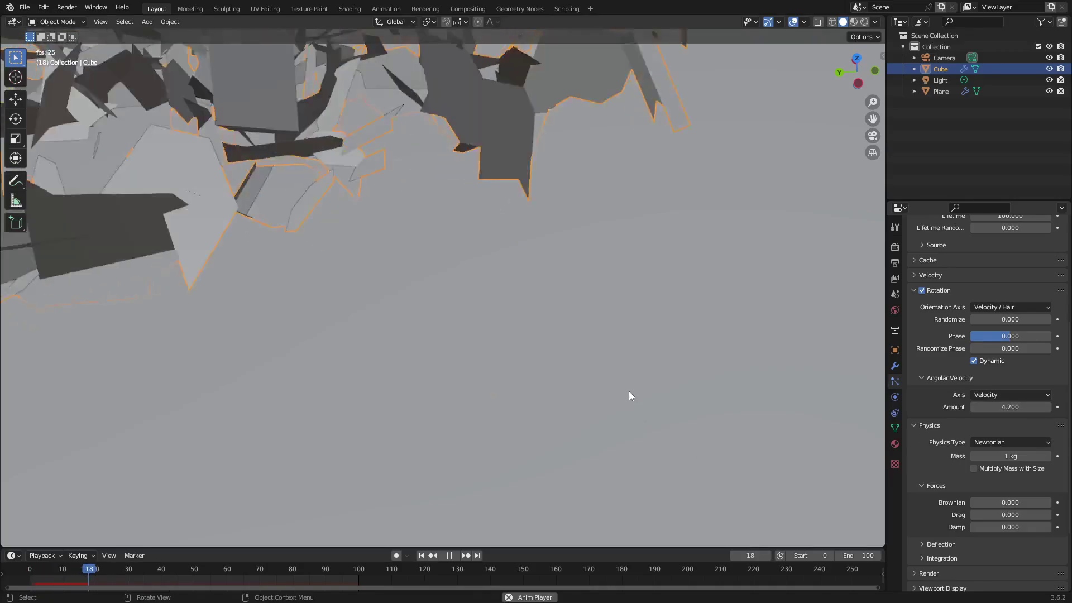
scroll(626, 320, down, 3)
middle_drag(625, 320, 670, 332)
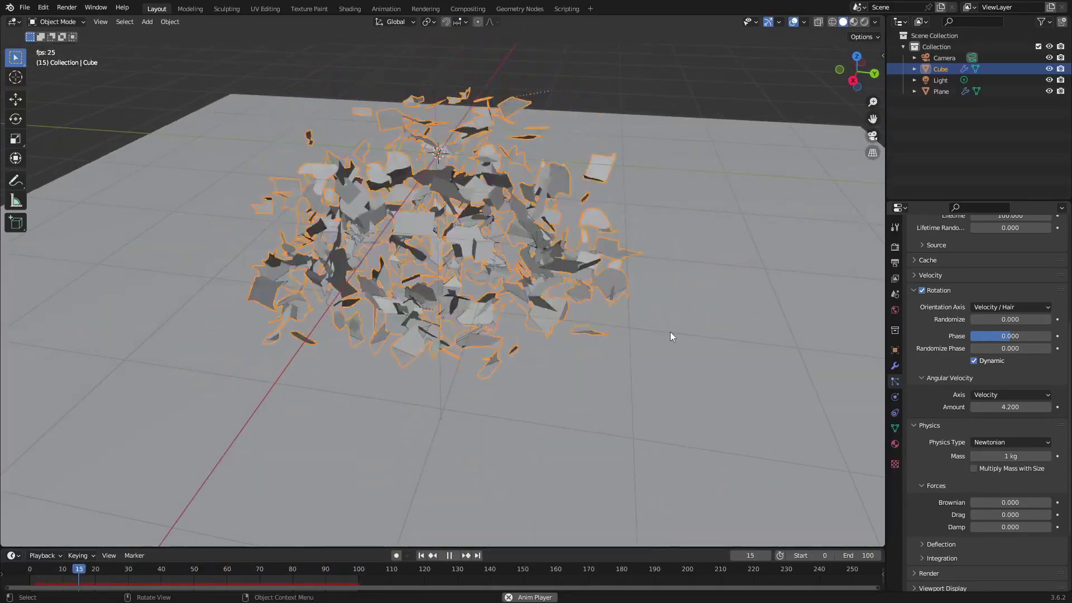
click(994, 407)
text(0)
key(Return)
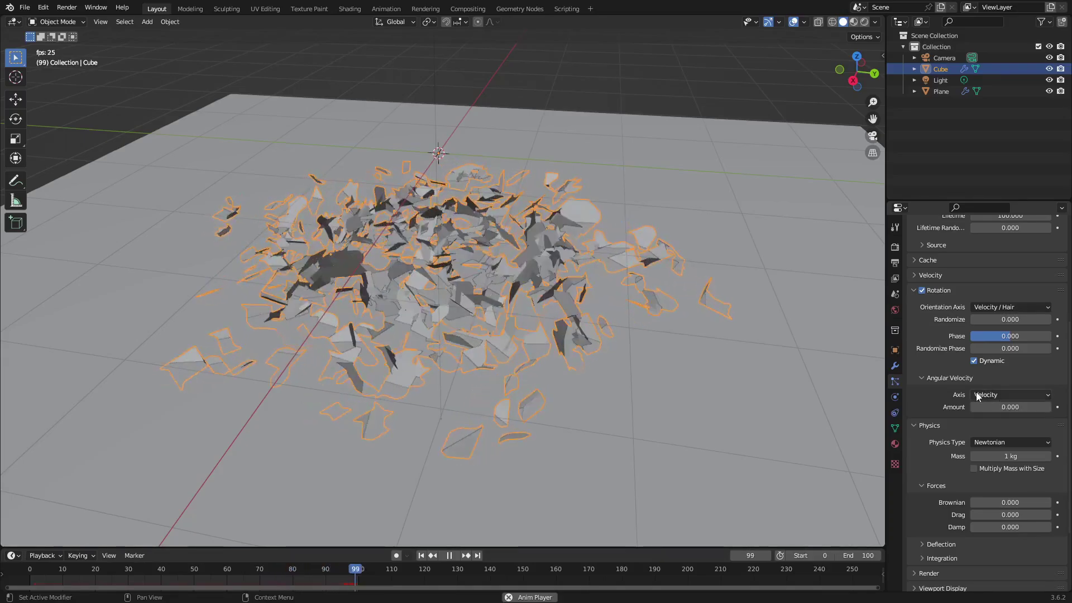
Step: Examine the looping explosion with viewport overlays hidden, both close to the ground and from higher angles
middle_drag(785, 45, 501, 281)
scroll(458, 297, up, 4)
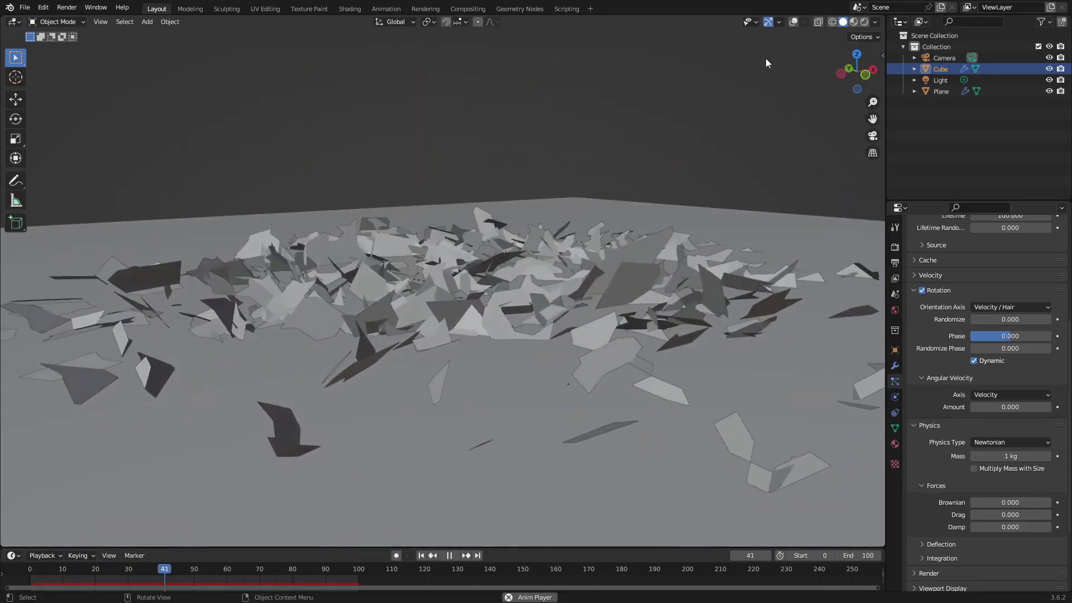
scroll(704, 257, down, 2)
middle_drag(601, 262, 591, 274)
scroll(515, 270, up, 2)
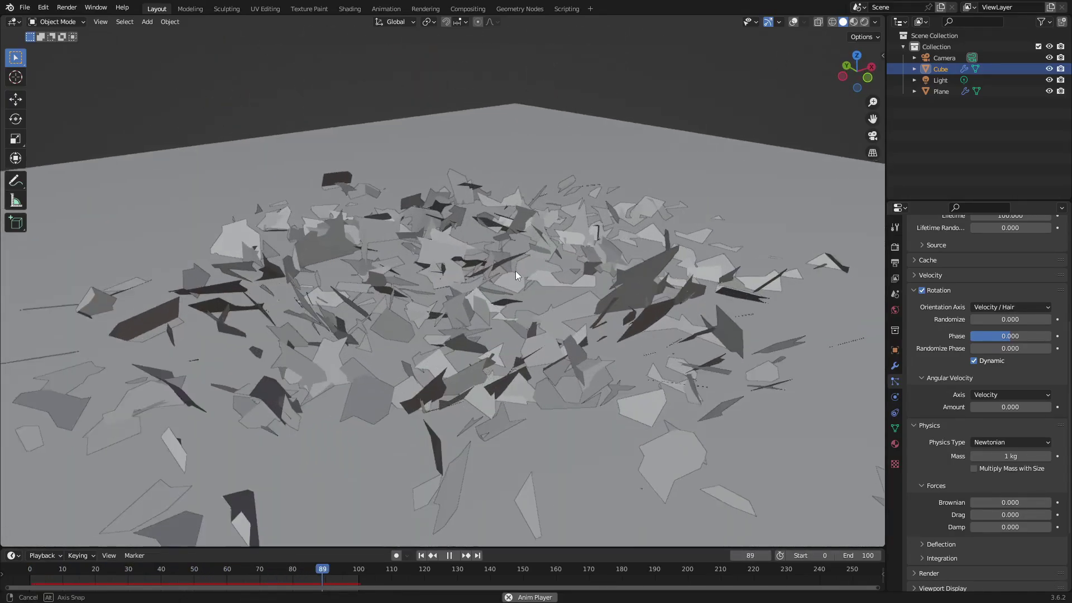
scroll(515, 270, down, 1)
middle_drag(872, 387, 705, 297)
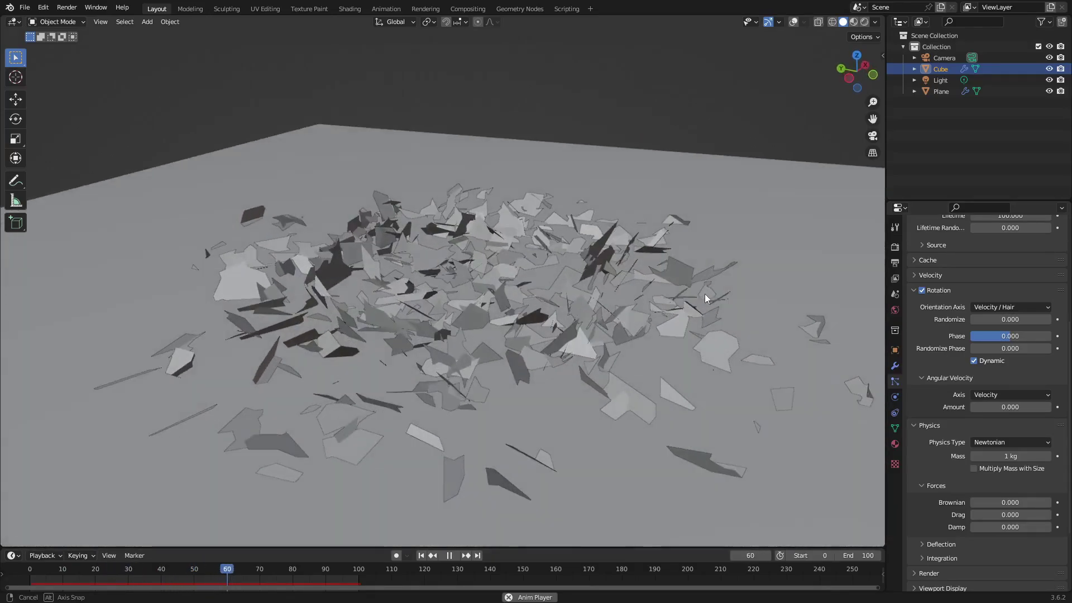
Step: Add a Solidify modifier to the cube below its Explode modifier
click(896, 368)
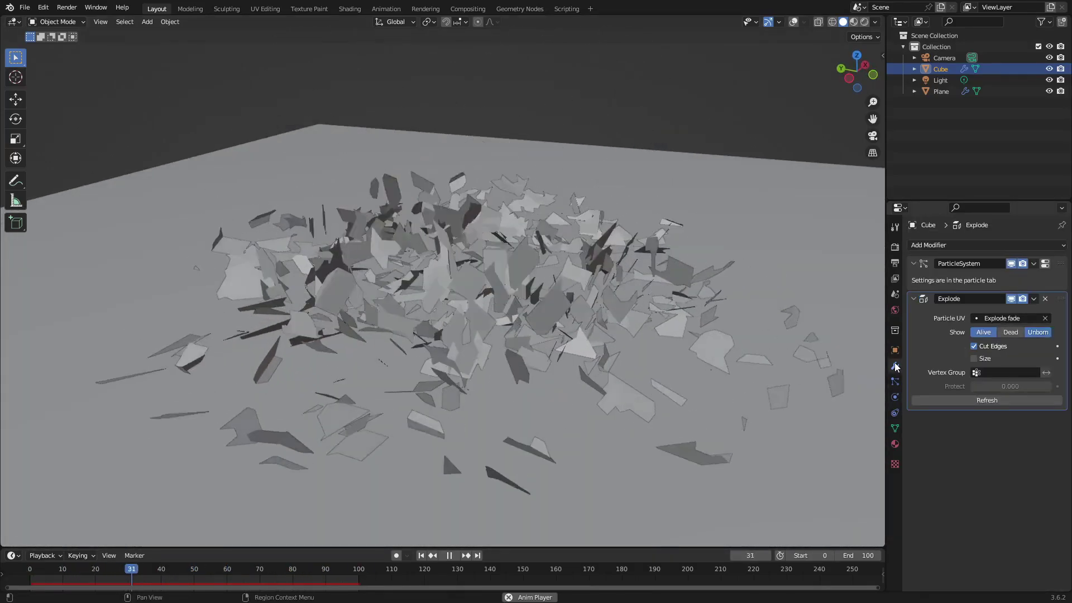
click(948, 248)
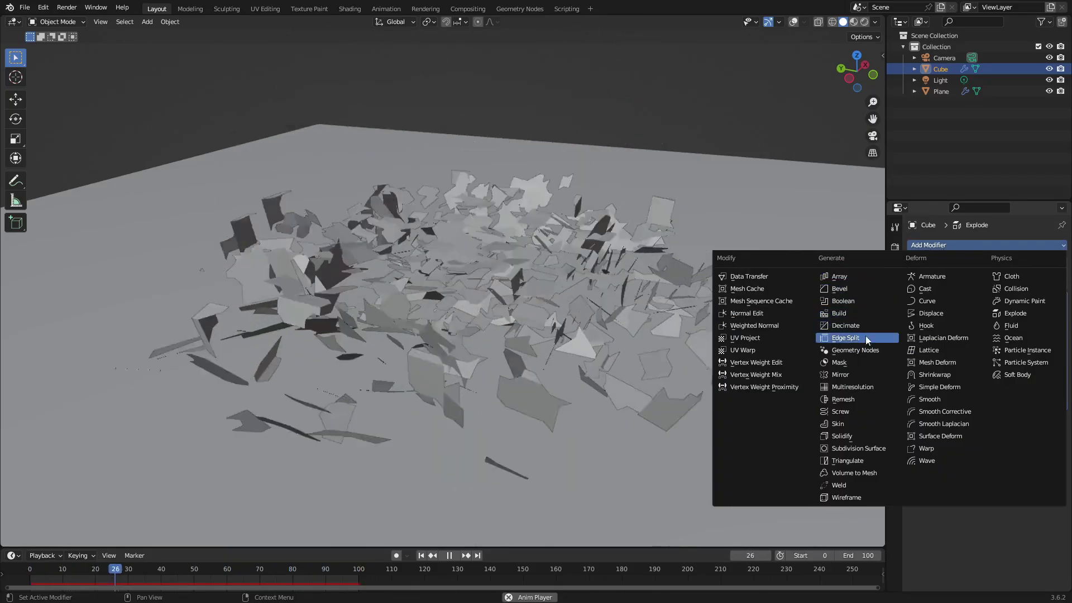
click(849, 436)
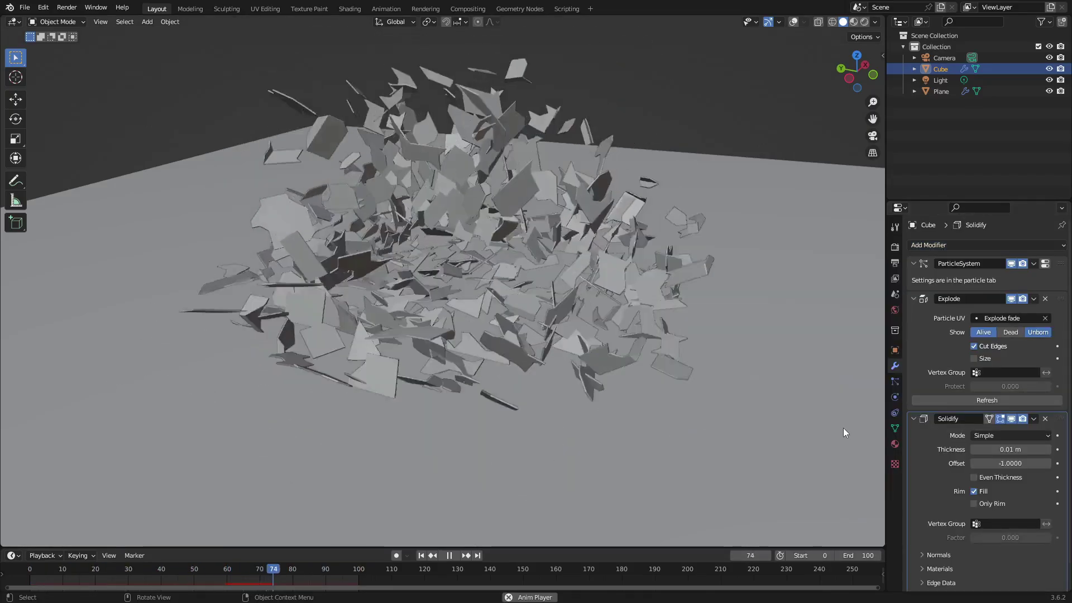
Step: Try Solidify Thickness values of -0.01 m and 0.36 m on the cube and examine the fragments
middle_drag(636, 369, 645, 361)
scroll(647, 364, up, 1)
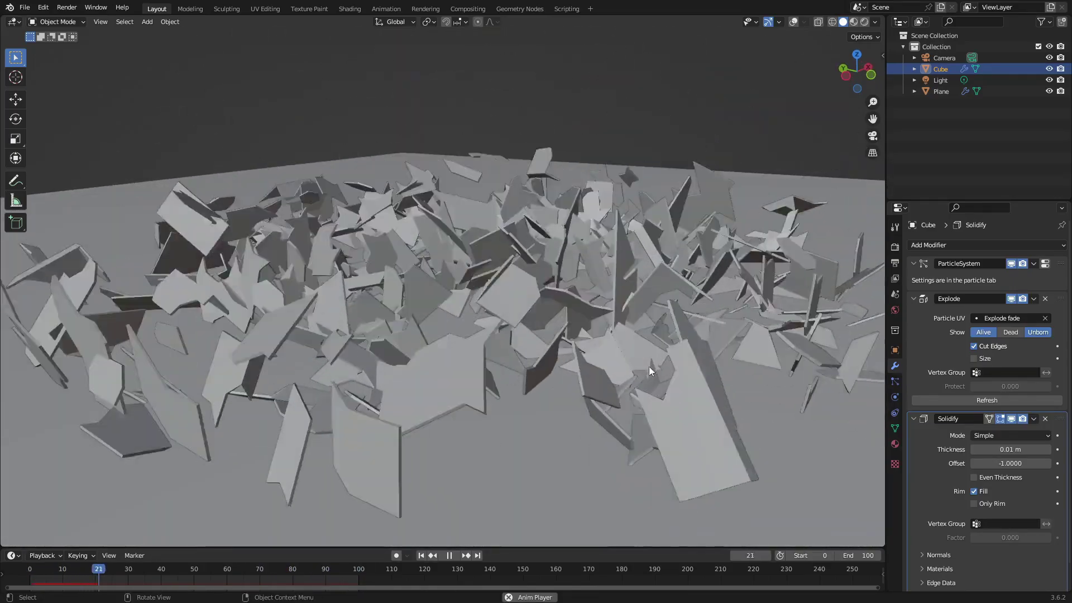
mouse_move(1003, 449)
mouse_down()
mouse_move(1033, 449)
mouse_move(993, 449)
mouse_up()
middle_drag(581, 296, 547, 337)
scroll(626, 327, down, 1)
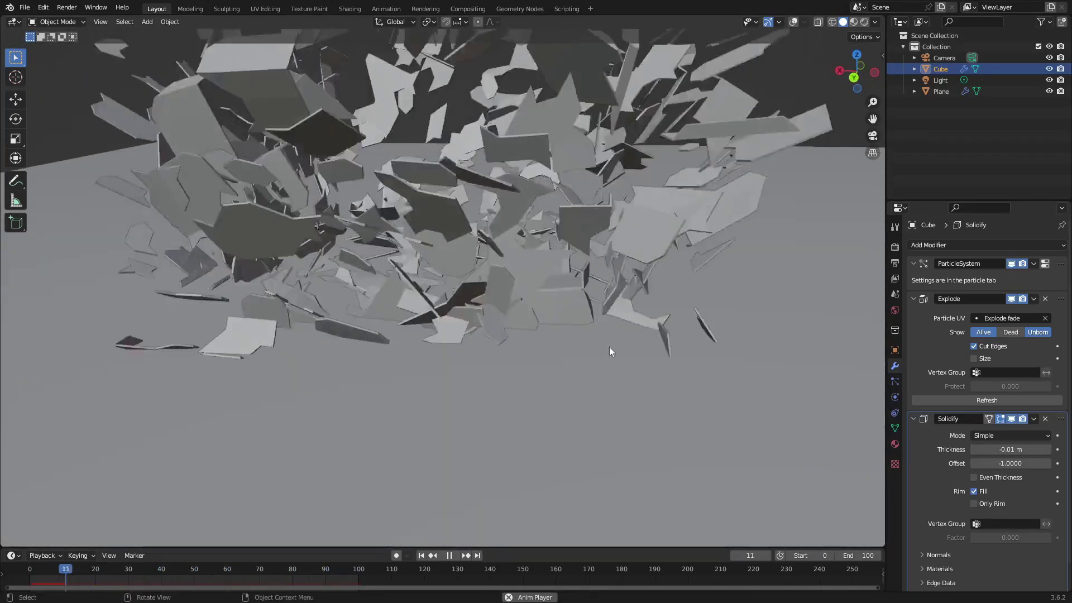
drag(1003, 448, 1033, 449)
middle_drag(721, 357, 708, 329)
scroll(692, 330, down, 2)
scroll(563, 308, up, 2)
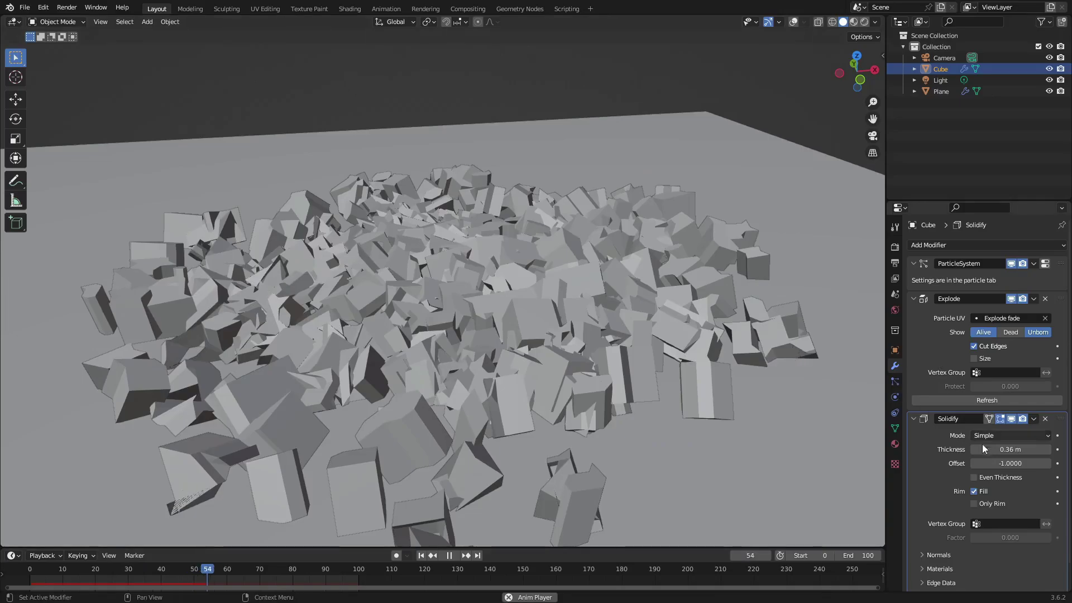
Step: Set the cube's Solidify Thickness to 0.02 m and view the fragments from farther away
mouse_move(1010, 449)
mouse_down()
mouse_move(955, 449)
mouse_move(1008, 449)
mouse_up()
middle_drag(615, 335, 707, 343)
scroll(592, 330, down, 4)
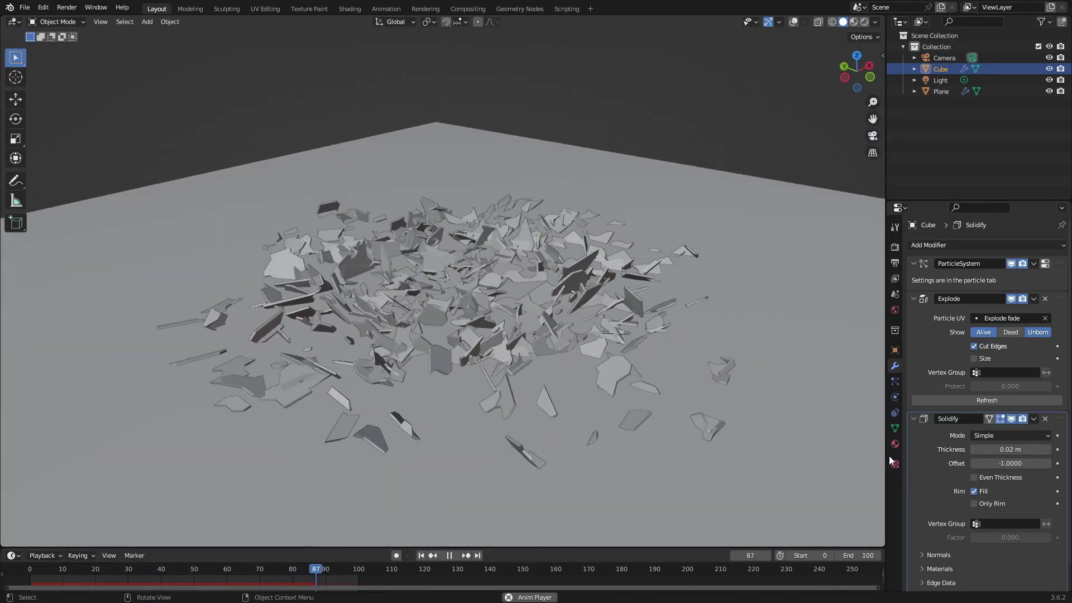
Step: Show the cube's material settings and preview the explosion close to the ground in Rendered viewport shading
click(896, 441)
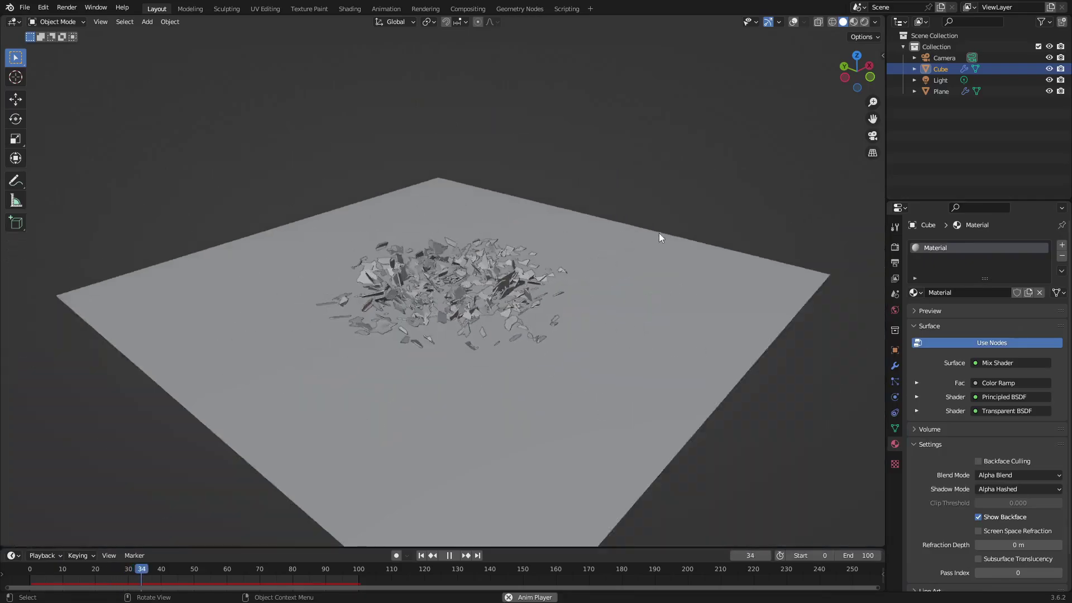
click(864, 21)
mouse_move(741, 166)
middle_down()
mouse_move(655, 172)
mouse_move(567, 256)
mouse_move(594, 306)
mouse_move(605, 290)
mouse_move(555, 266)
middle_up()
scroll(494, 259, down, 3)
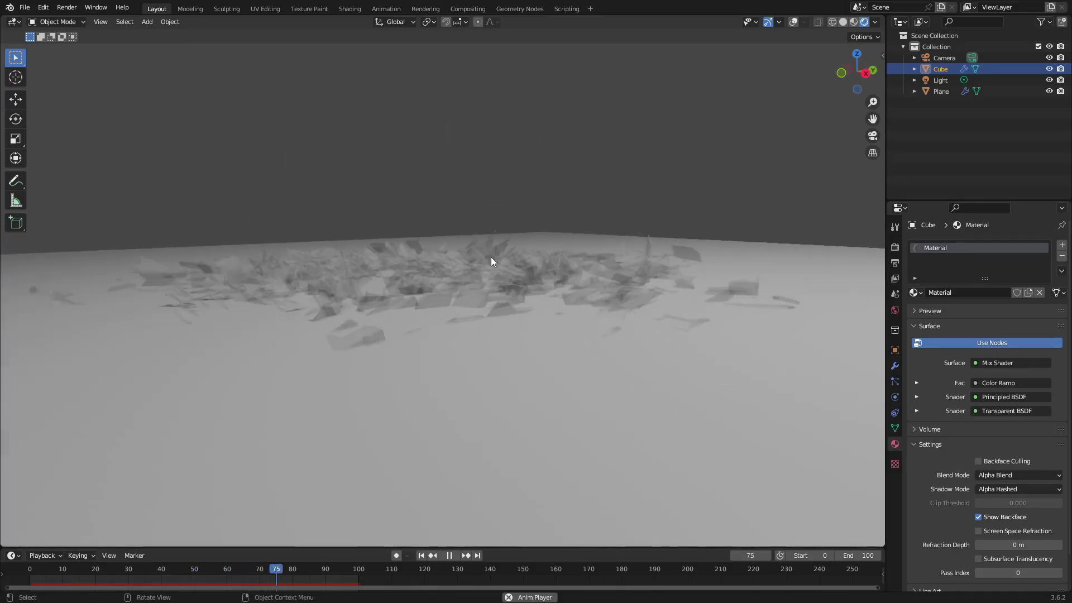
scroll(494, 260, up, 5)
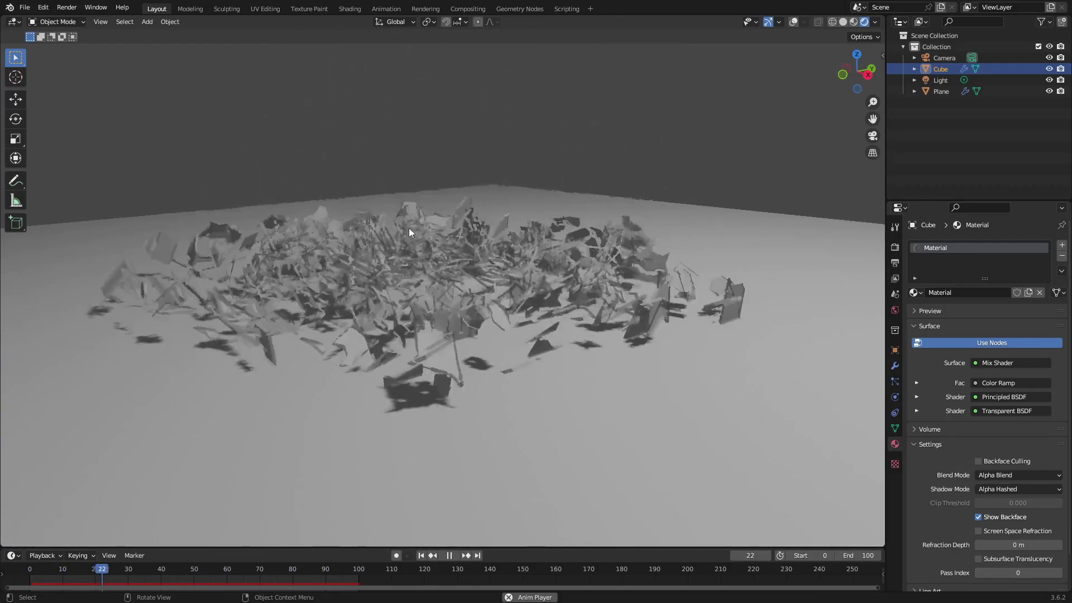
Step: Compare the fragments with and without the Explode fade map, leaving the Explode modifier's Particle UV empty
click(895, 365)
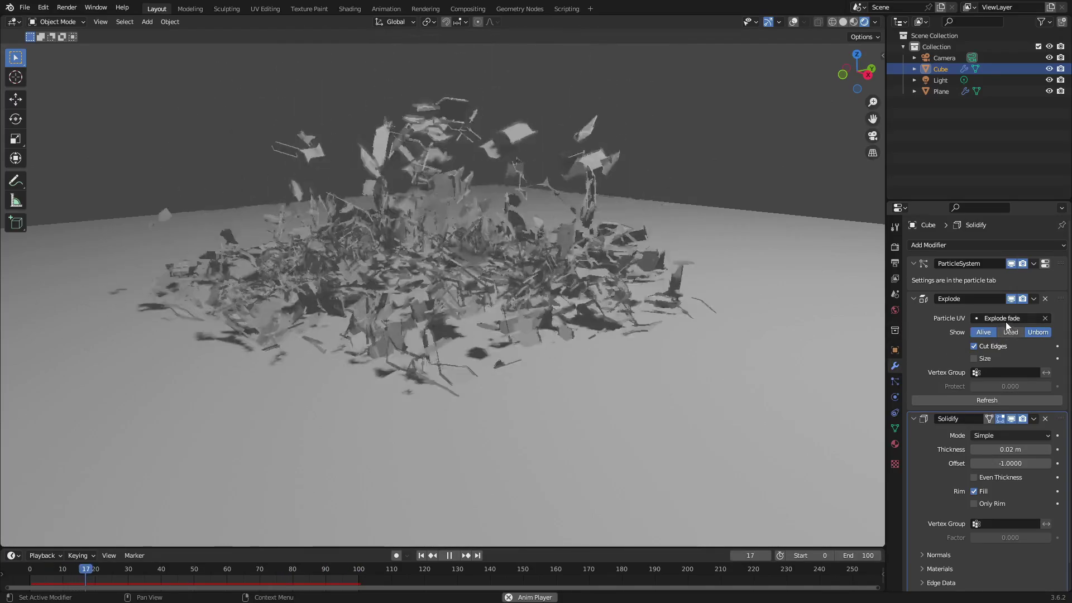
click(1045, 318)
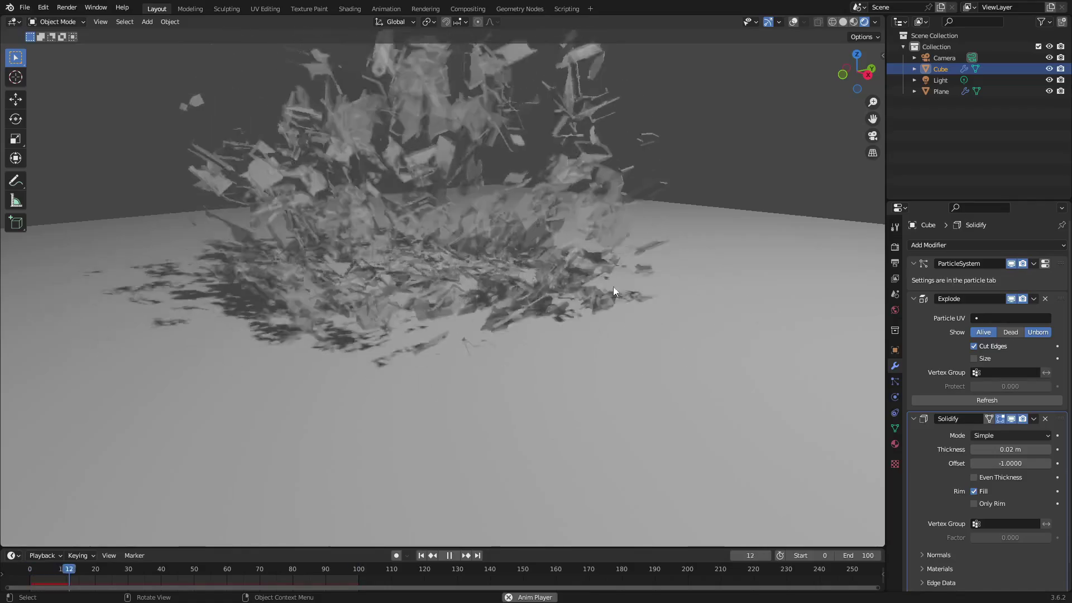
middle_drag(470, 294, 513, 280)
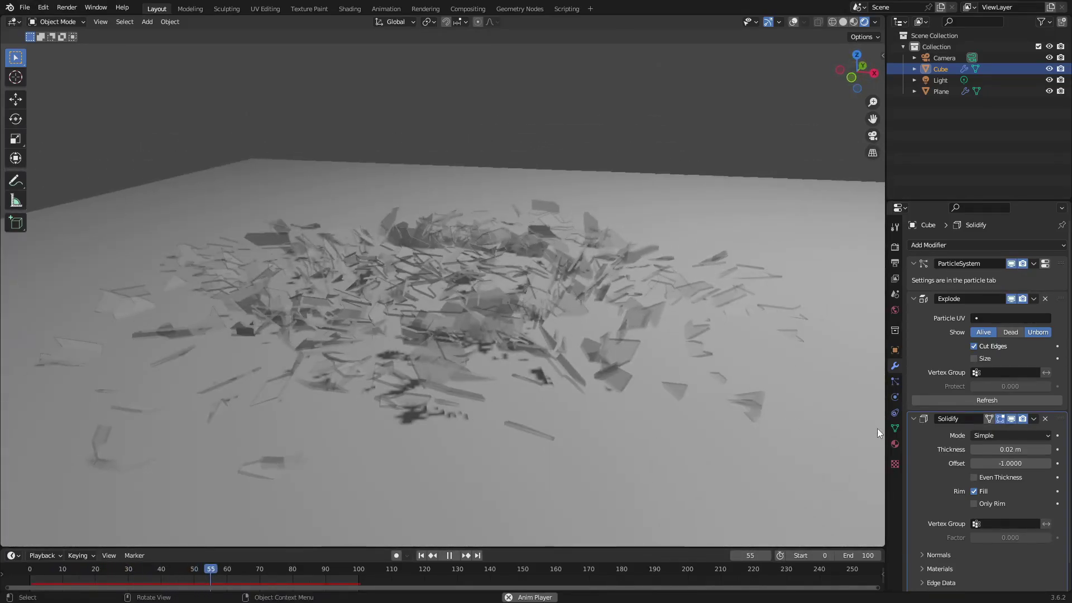
click(994, 318)
click(967, 333)
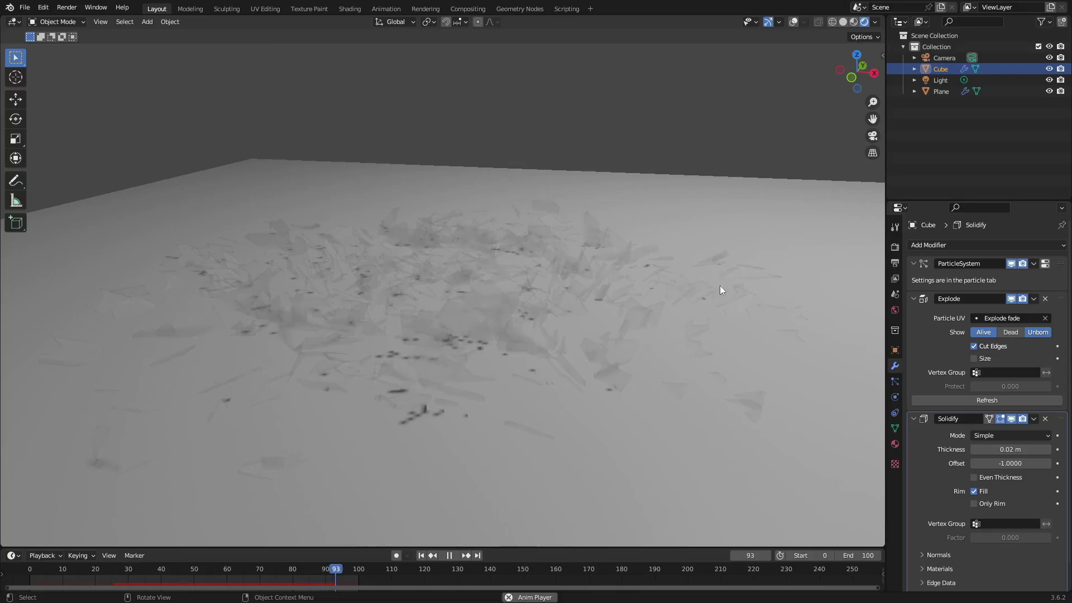
click(1045, 318)
middle_drag(754, 340, 754, 383)
Step: Change the white end stop of the cube material's Color Ramp to blue
click(895, 444)
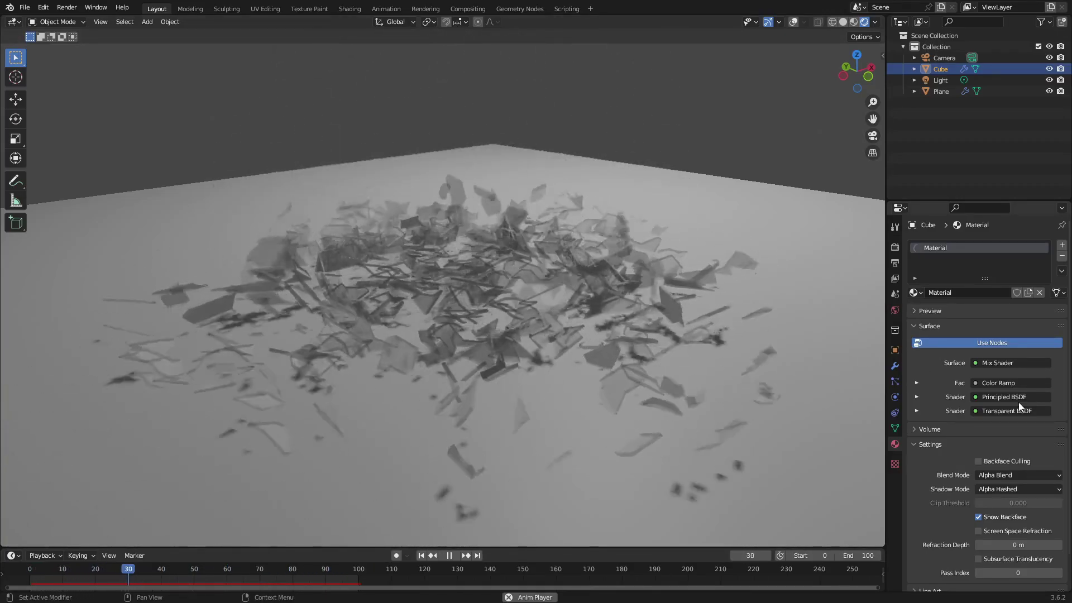
click(1059, 417)
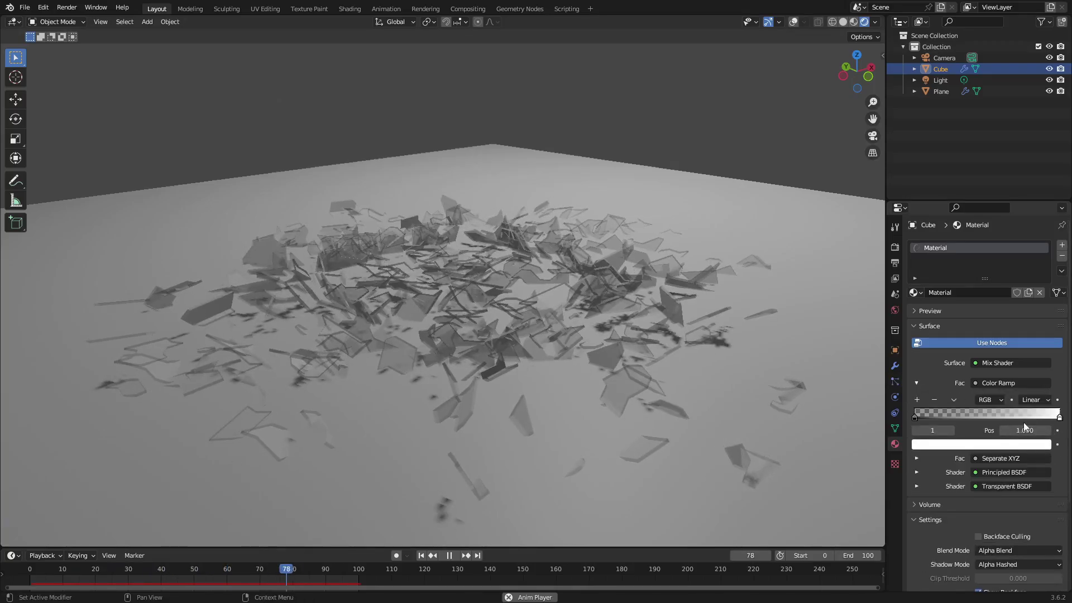
click(1021, 332)
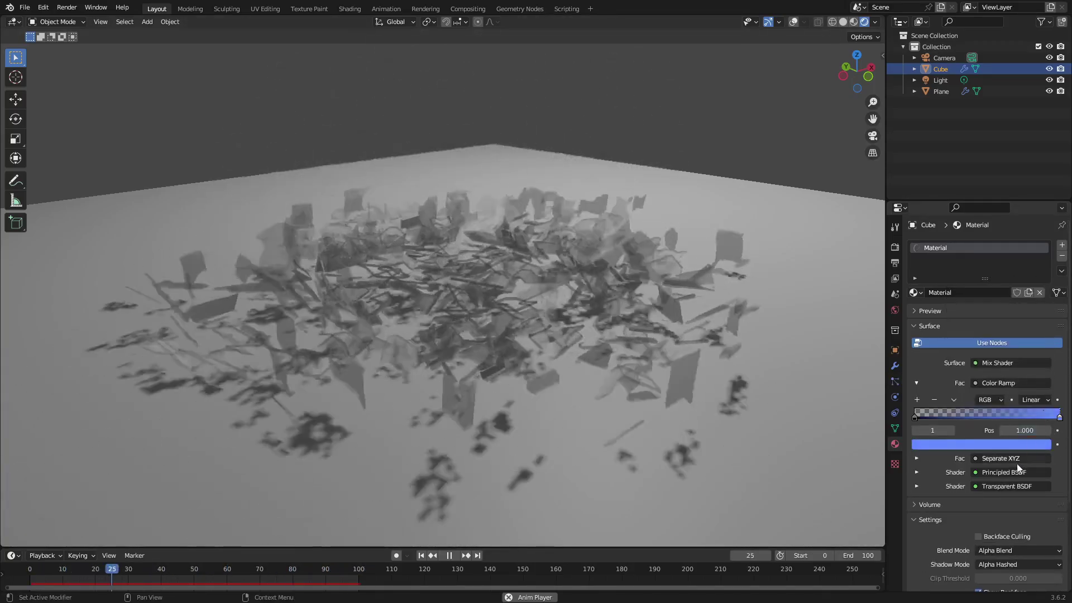
Step: Try blue as the Base Color of the material's Principled BSDF and settle on red
click(916, 472)
click(1009, 514)
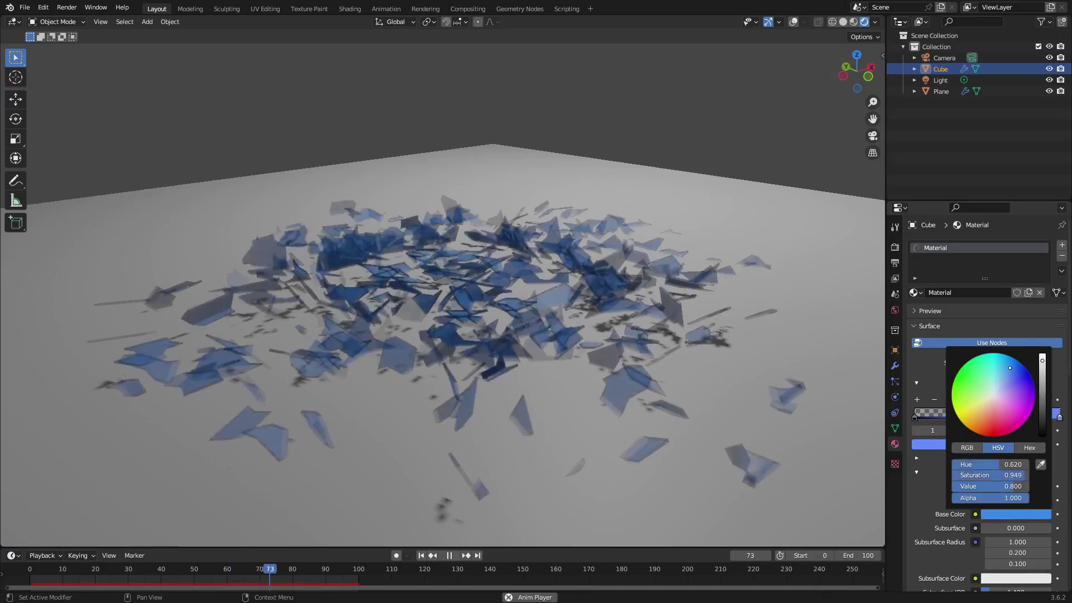
click(916, 382)
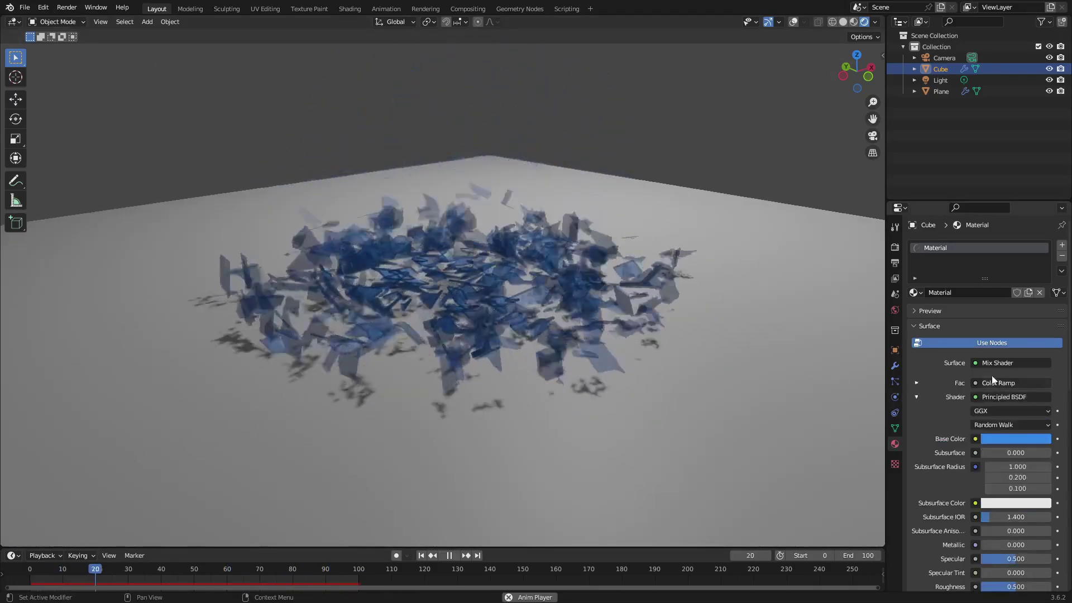
scroll(1010, 387, down, 1)
middle_drag(657, 322, 650, 306)
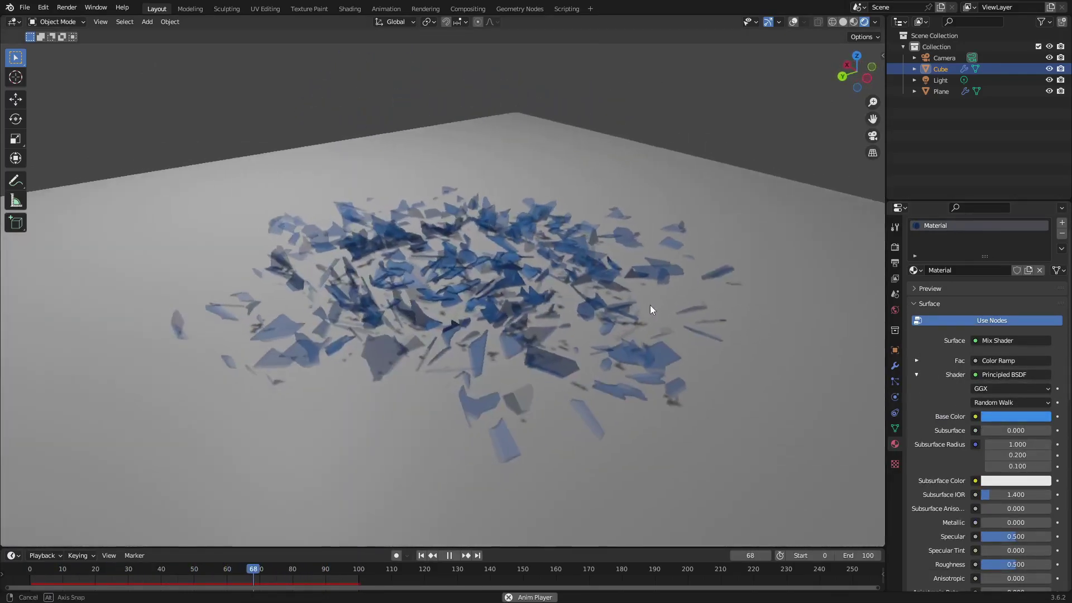
click(983, 332)
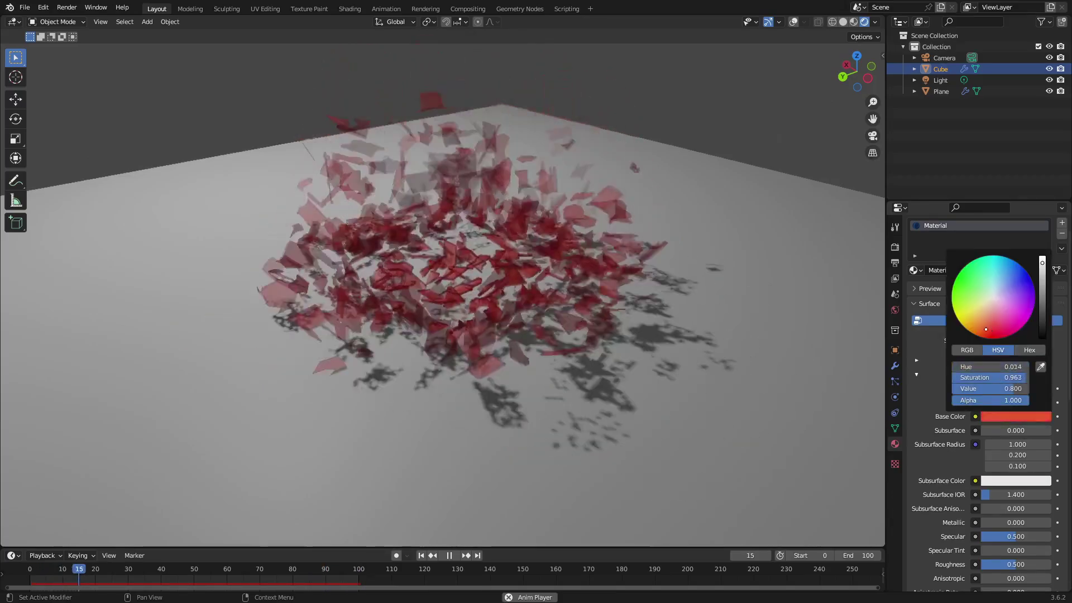
middle_drag(793, 335, 657, 327)
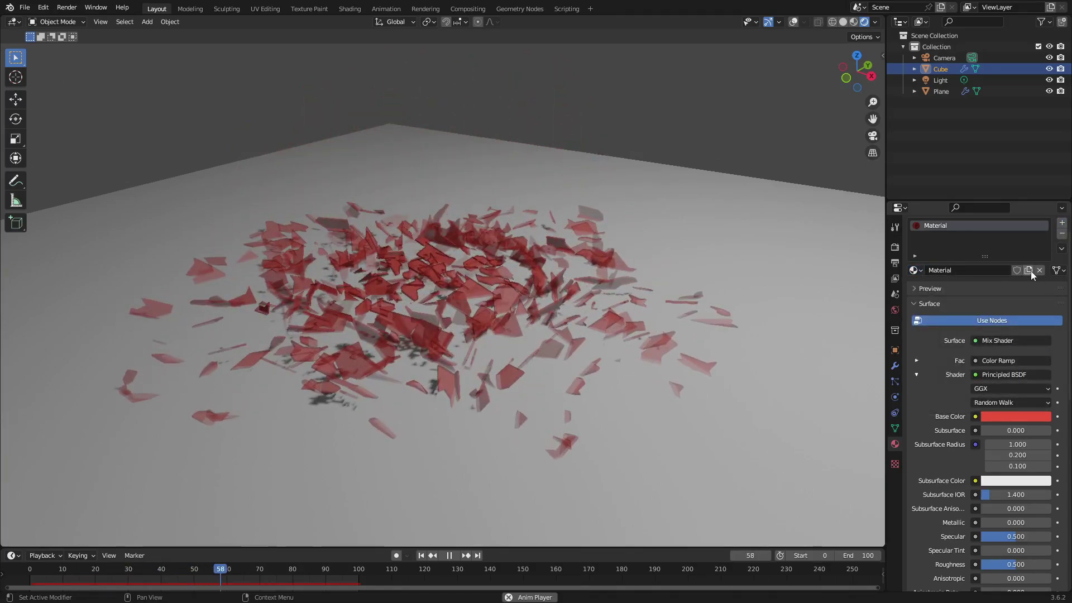
Step: Duplicate the cube's material as a separate new material
click(1030, 270)
click(931, 289)
click(934, 289)
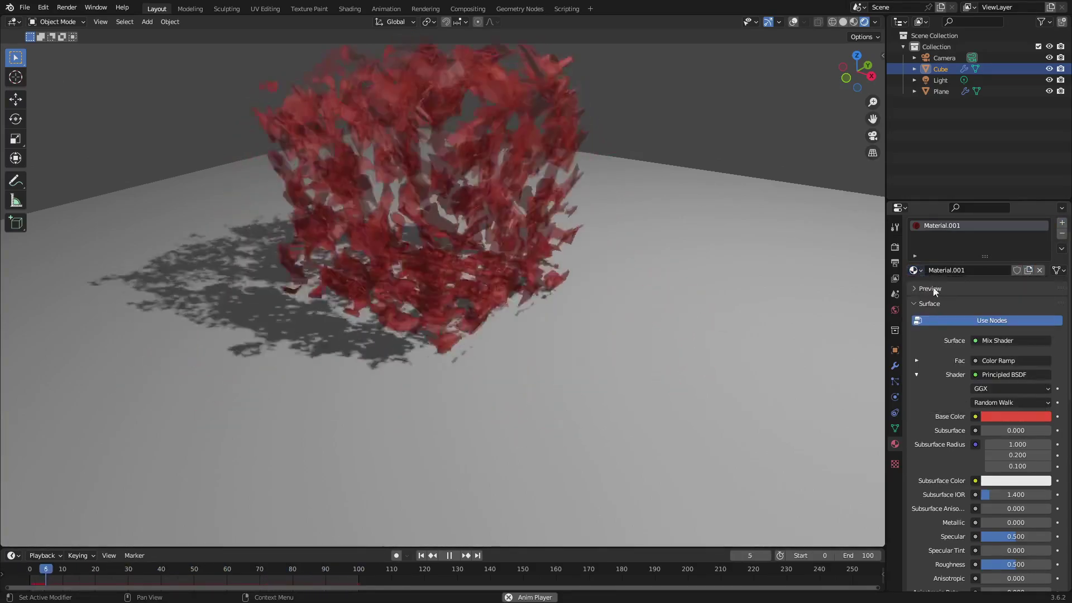
Step: Try the duplicated material with its shader nodes turned off, and turn them back on
click(998, 323)
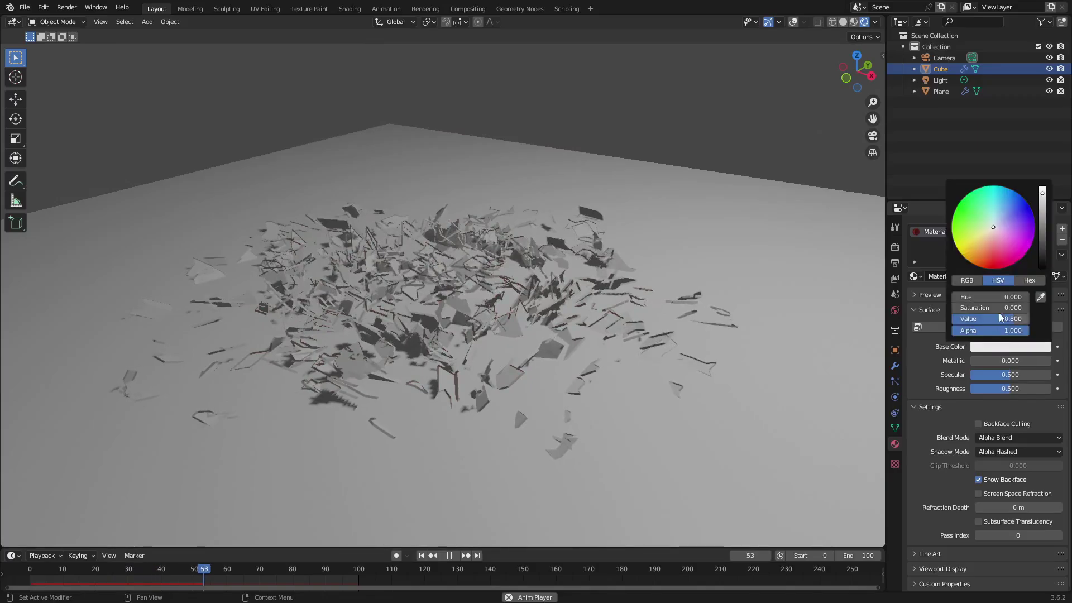
click(1042, 439)
click(1042, 436)
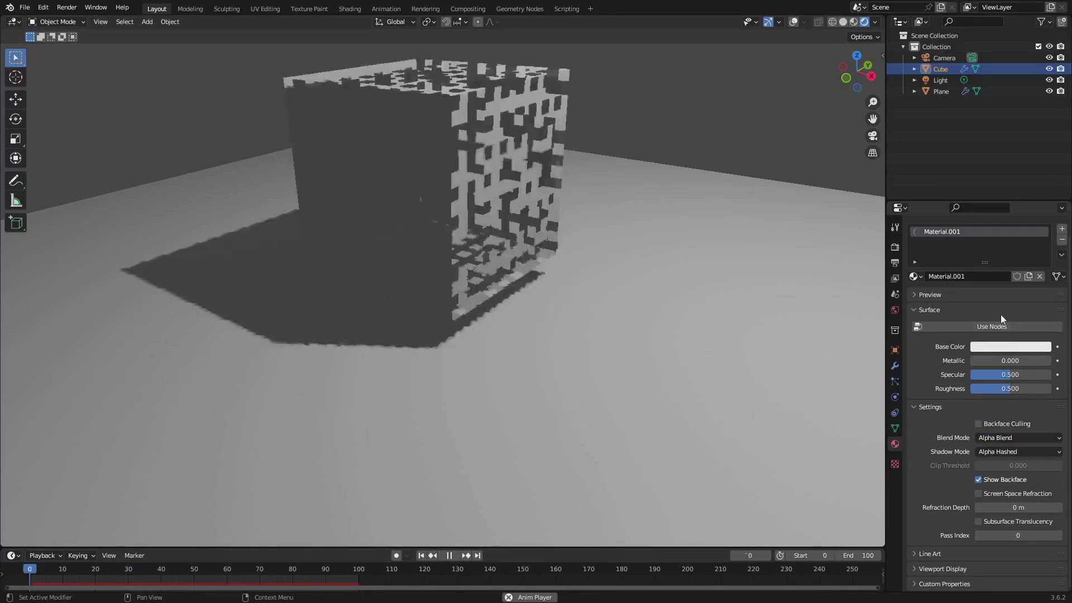
click(991, 326)
Step: Remove the Mix Shader from the material's Surface and assign a Principled BSDF instead
click(1009, 346)
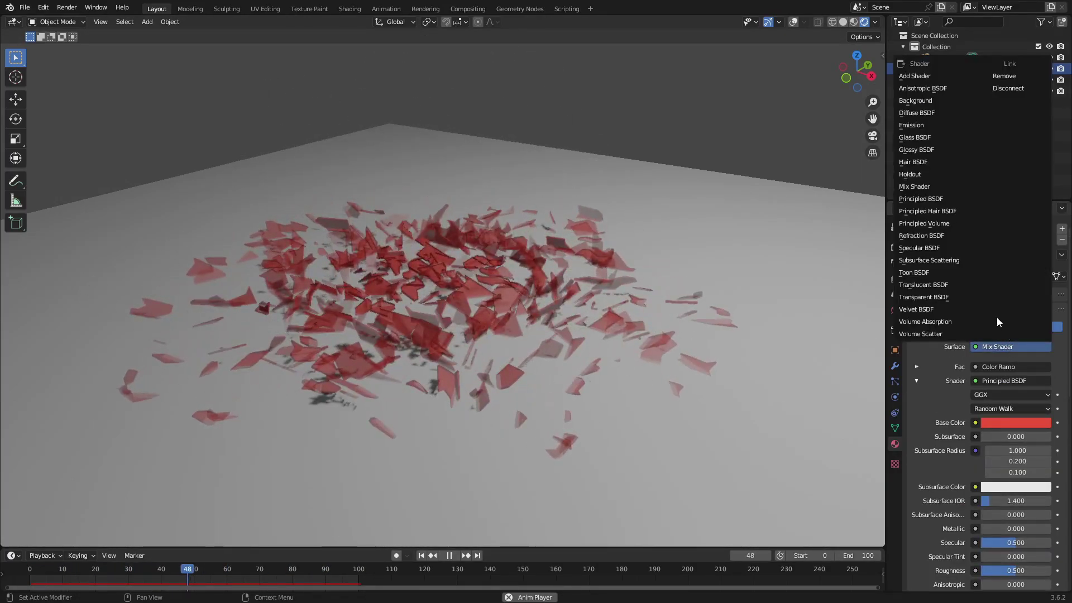
click(1015, 77)
click(1004, 362)
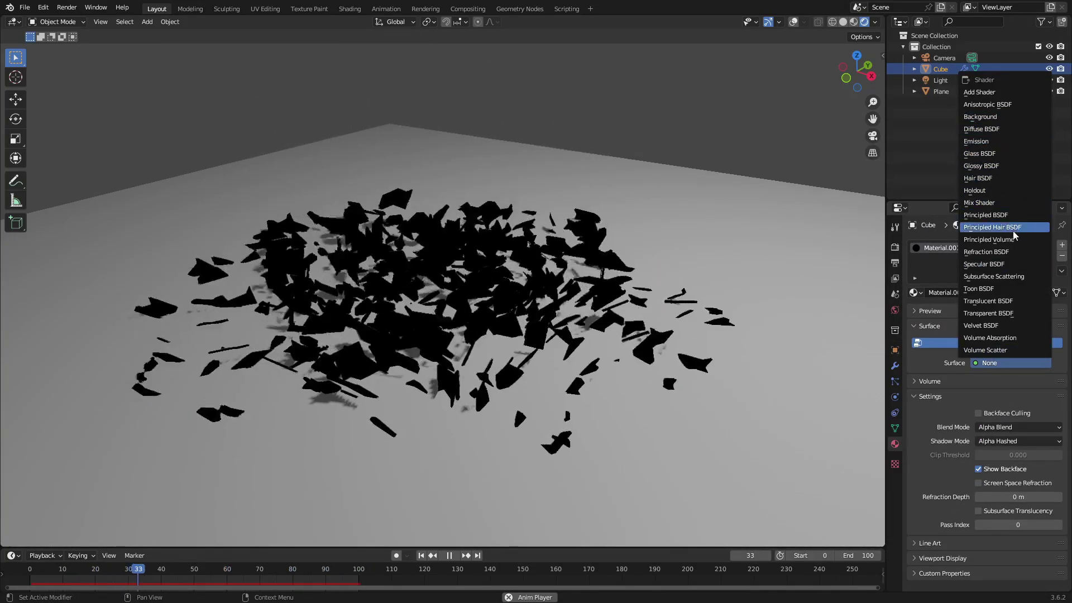
click(1002, 215)
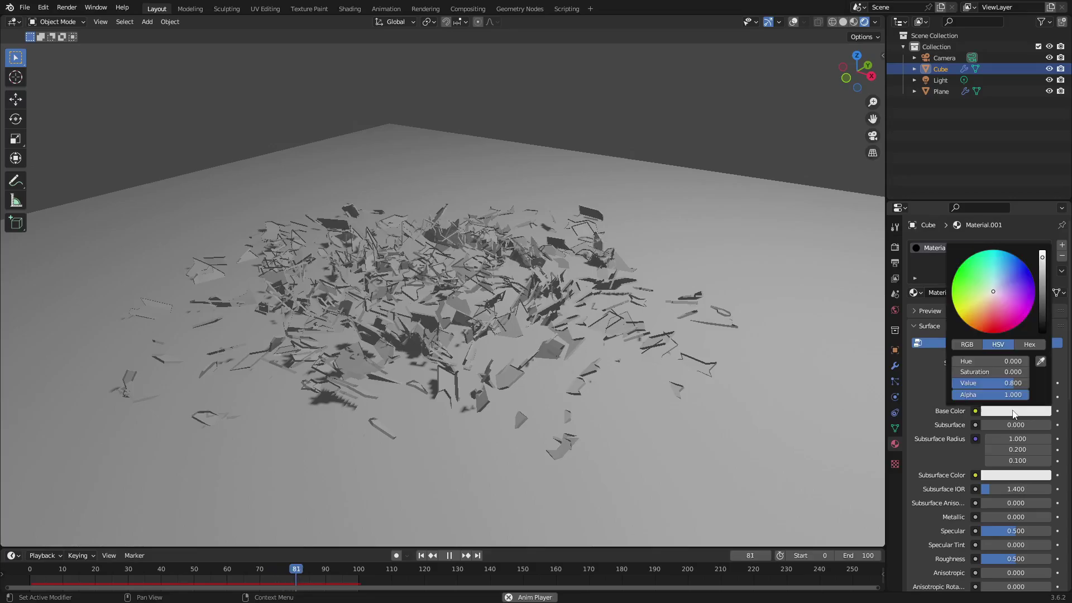
Step: Set the new Principled BSDF's Base Color to blue and view the fragments up close
click(1012, 285)
middle_drag(853, 292, 555, 385)
scroll(941, 425, down, 10)
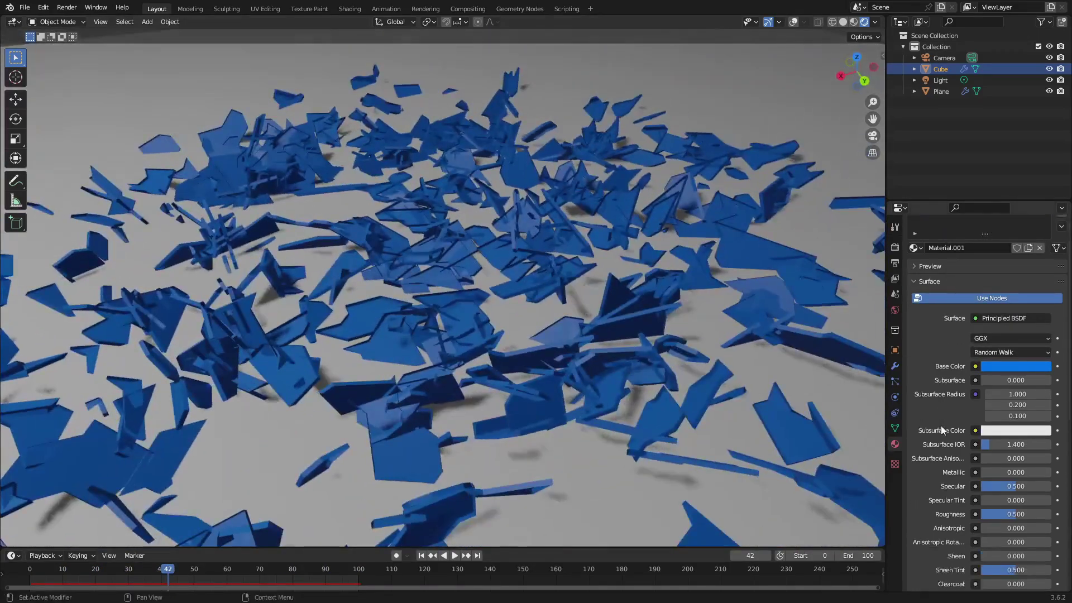
Step: Compare Alpha Hashed and Alpha Blend as the material's Blend Mode and choose a mode that renders the fragments opaque
scroll(936, 421, down, 5)
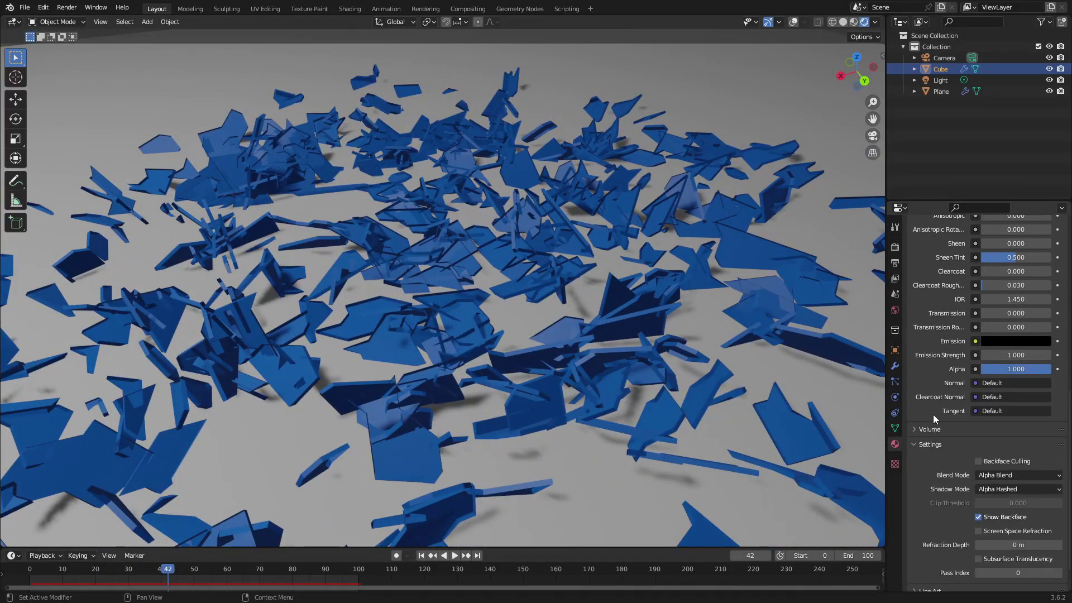
click(1010, 488)
click(1020, 501)
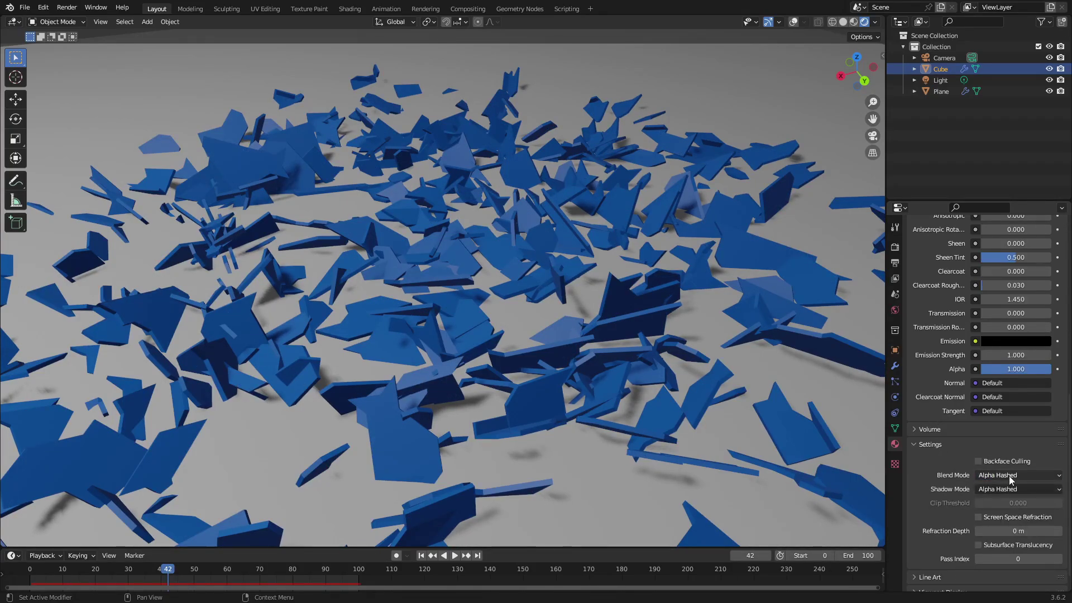
click(1023, 523)
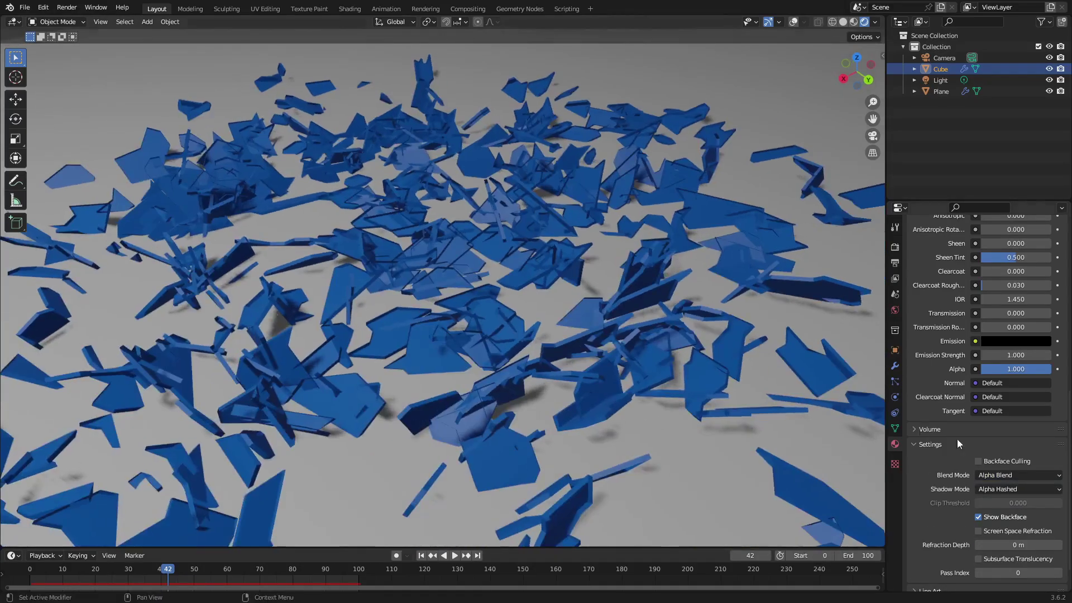
click(1024, 474)
click(1023, 486)
Step: Resume playback, and set the material's Specular to 1.000 and Roughness to 0.169
mouse_move(704, 335)
middle_down()
mouse_move(688, 319)
mouse_move(517, 302)
mouse_move(723, 337)
middle_up()
key(space)
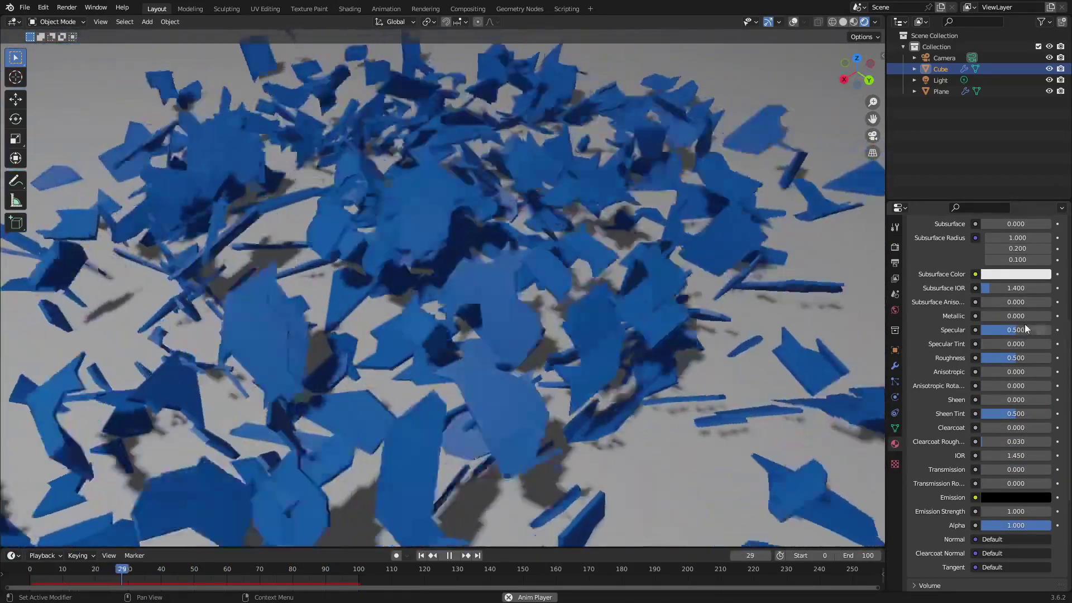
drag(1024, 327, 1051, 327)
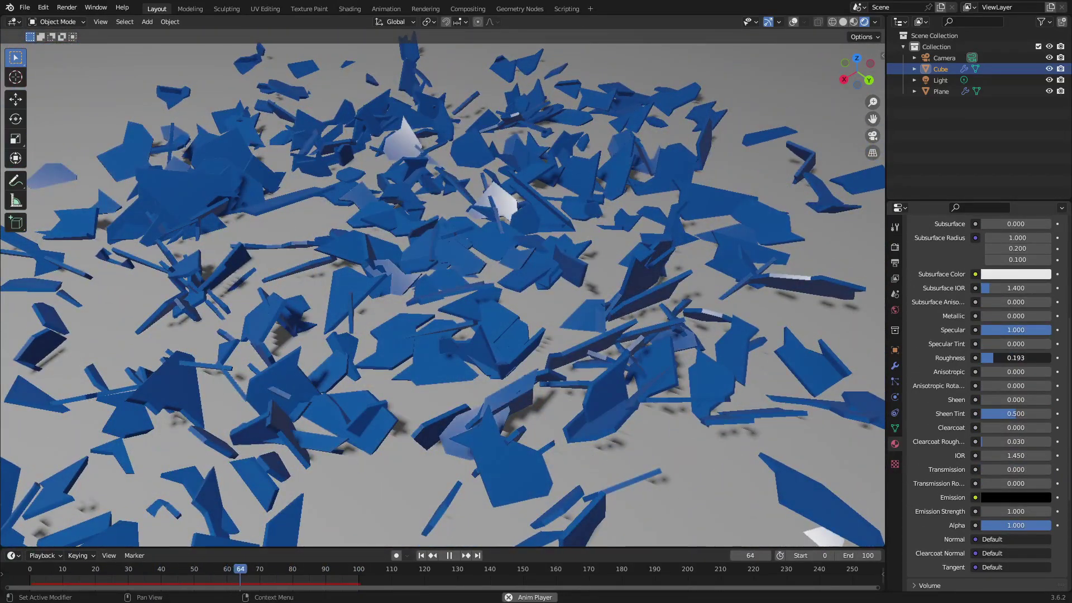
Step: Set the material's Metallic to 0.197 and view the settled fragments from several angles
mouse_move(997, 337)
mouse_down()
mouse_move(1047, 338)
mouse_move(1018, 338)
mouse_up()
mouse_move(867, 330)
middle_down()
mouse_move(286, 301)
mouse_move(881, 337)
middle_up()
drag(1017, 338, 995, 338)
middle_drag(774, 311, 534, 299)
middle_drag(494, 242, 678, 322)
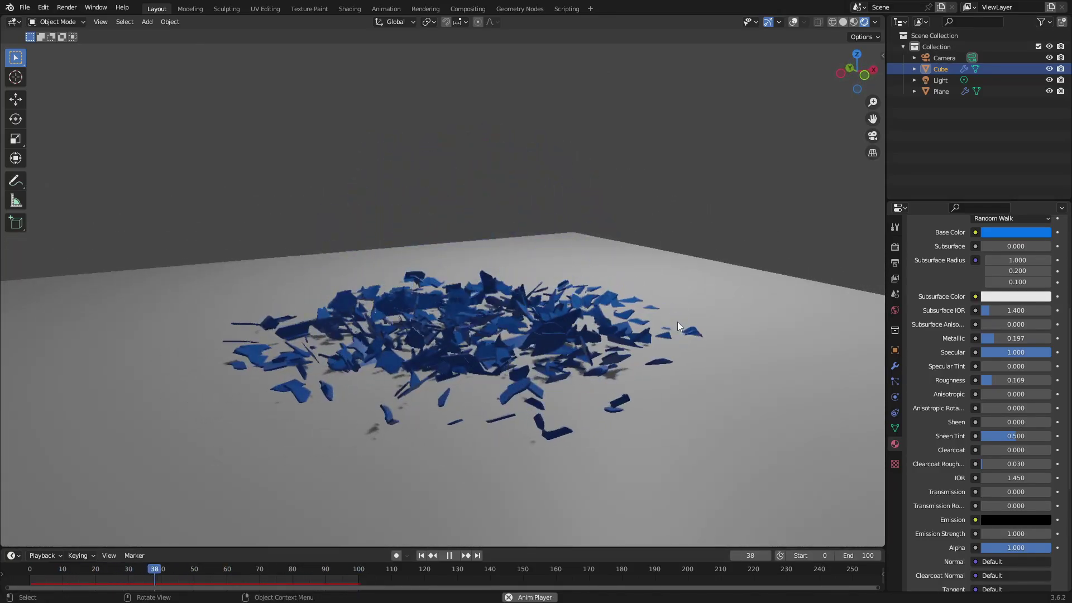
middle_drag(678, 322, 737, 336)
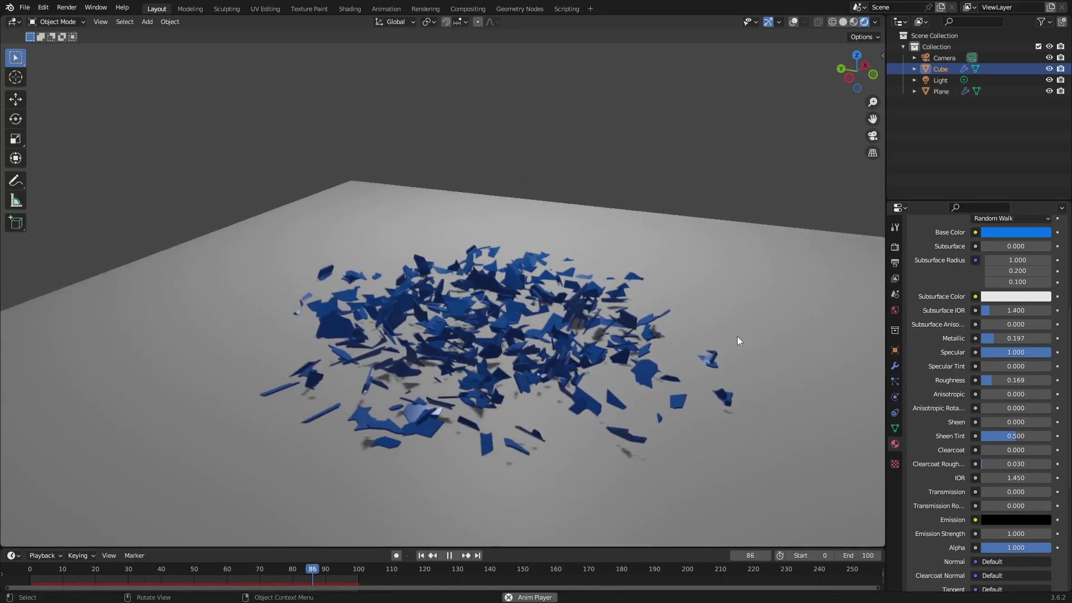